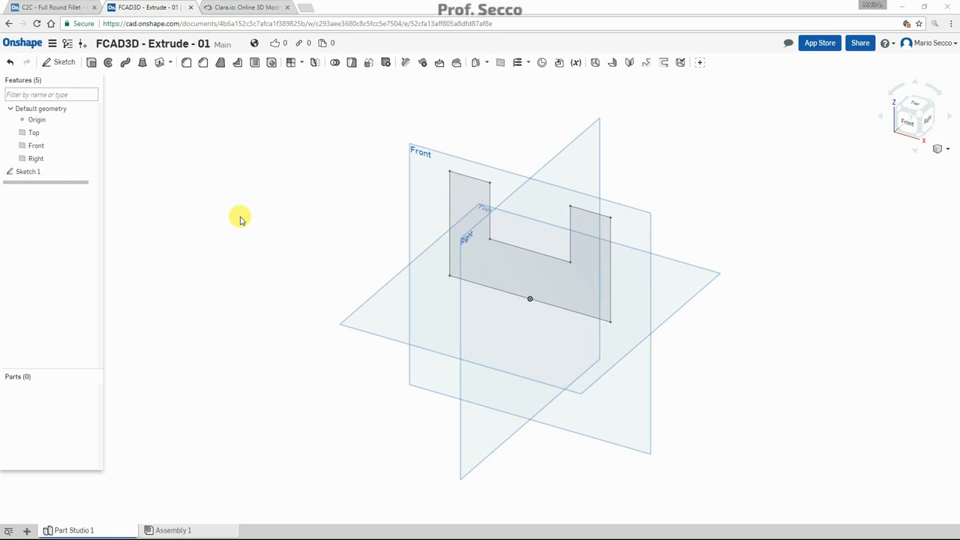
# Extrude the U-shaped sketch profile as a new solid with a Blind depth of 100 mm.
pyautogui.moveTo(356, 231)
pyautogui.mouseDown(button='middle')
pyautogui.moveTo(338, 220)
pyautogui.moveTo(354, 226)
pyautogui.mouseUp(button='middle')
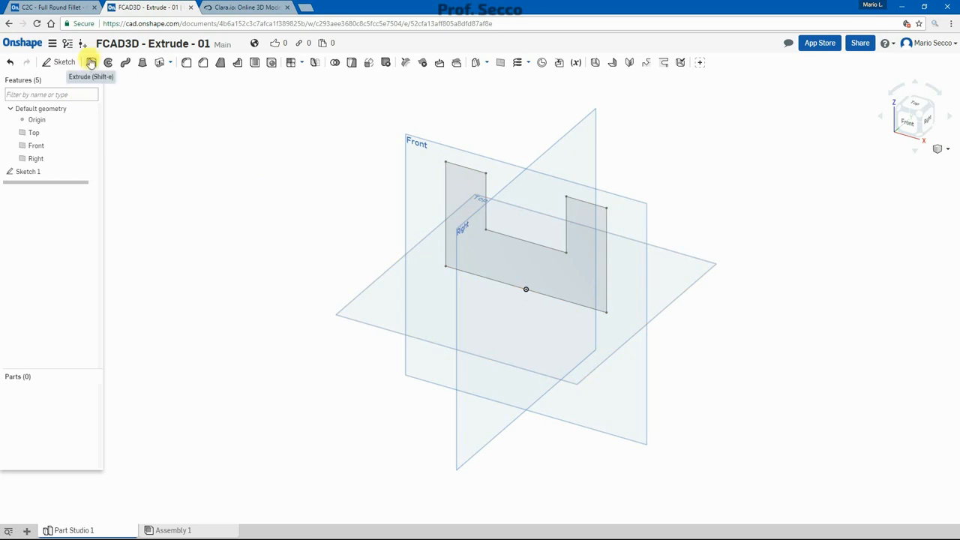
pyautogui.click(91, 63)
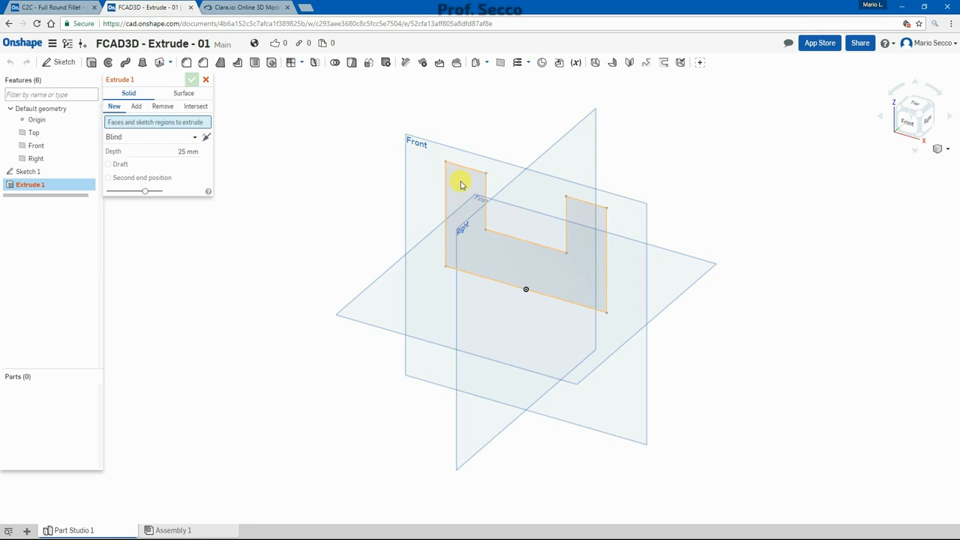
pyautogui.click(461, 185)
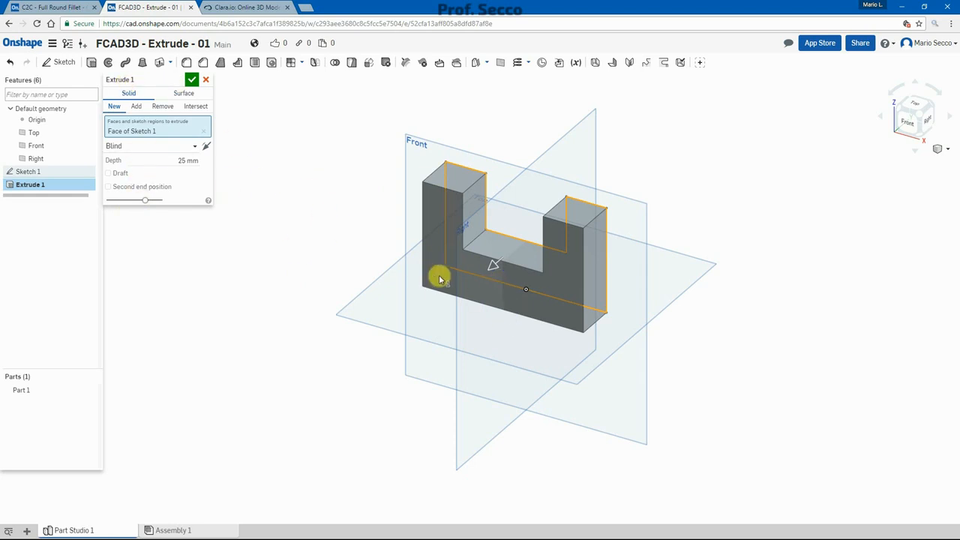
pyautogui.moveTo(493, 269)
pyautogui.mouseDown()
pyautogui.moveTo(435, 307)
pyautogui.moveTo(510, 261)
pyautogui.mouseUp()
pyautogui.moveTo(467, 298); pyautogui.dragTo(360, 307)
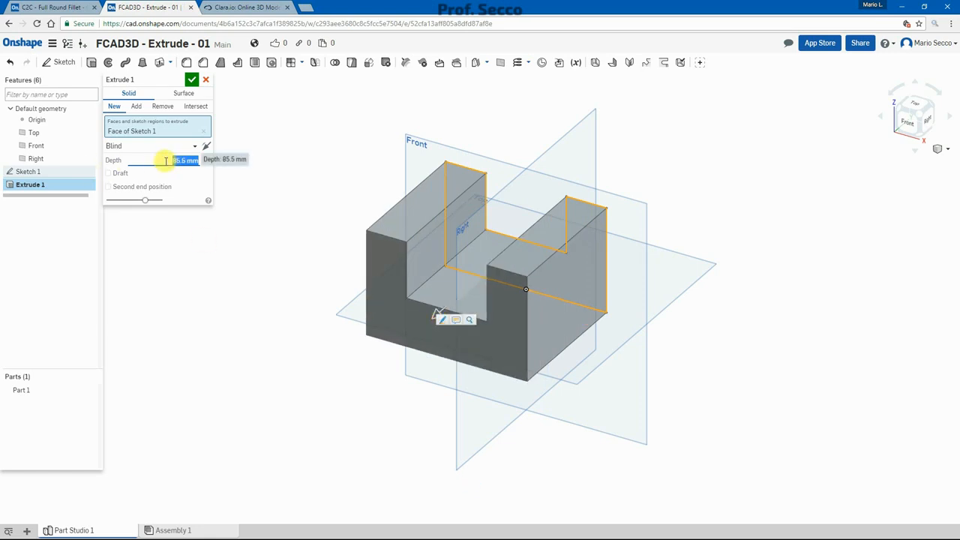
pyautogui.write('12')
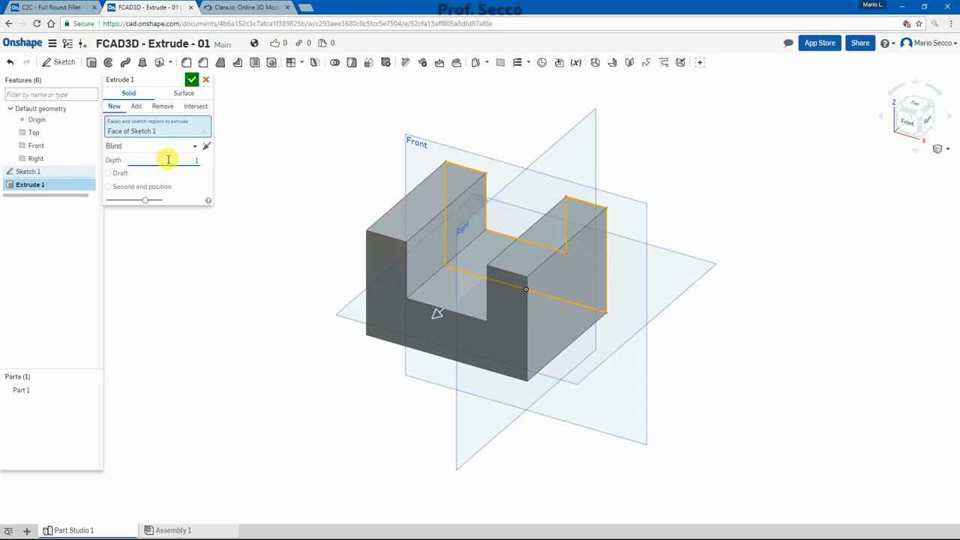
pyautogui.press('Return')
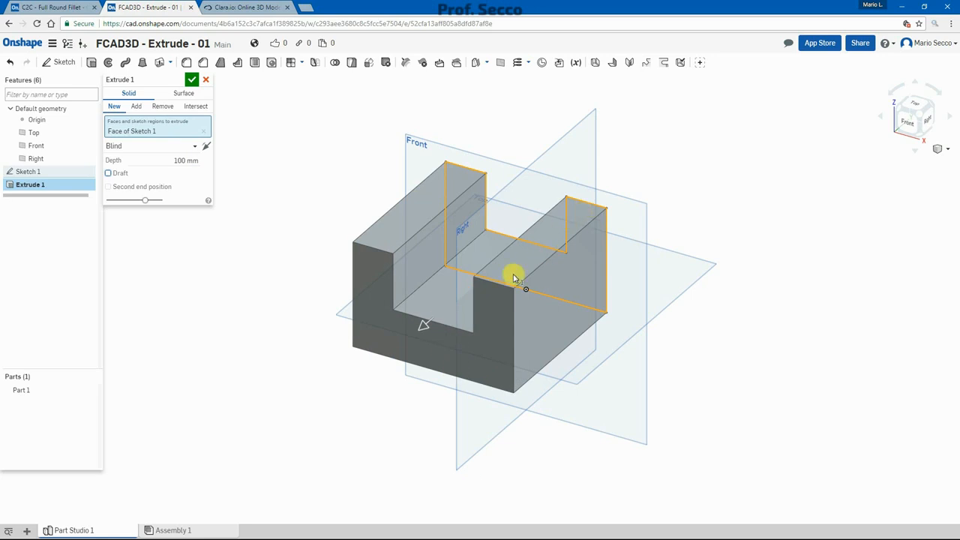
# Change the extrusion's end type to Symmetric and set its depth to 150 mm.
pyautogui.click(195, 149)
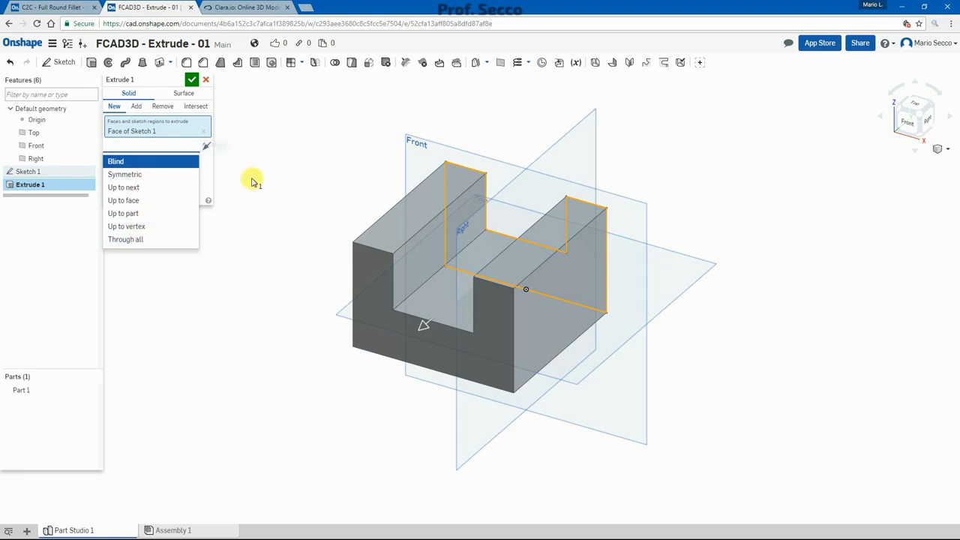
pyautogui.click(127, 176)
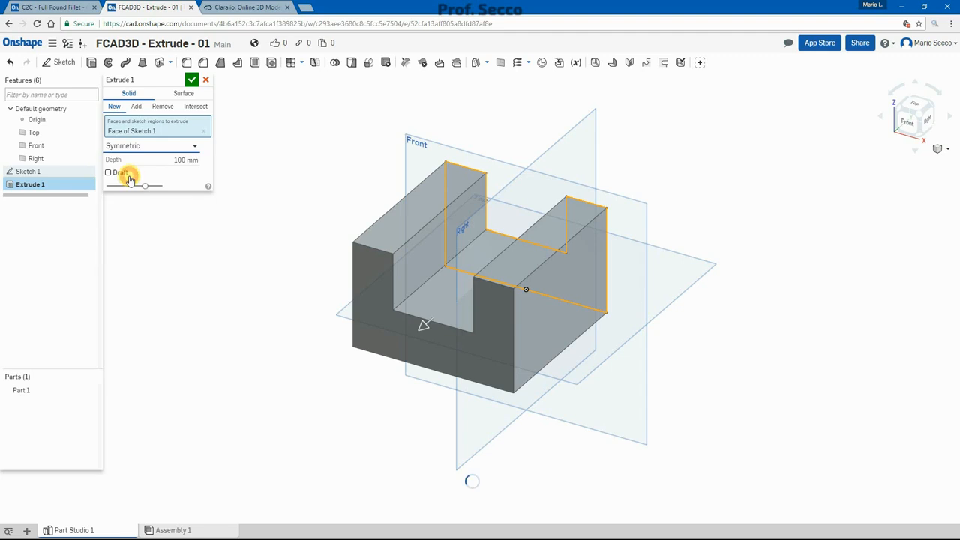
pyautogui.click(187, 161)
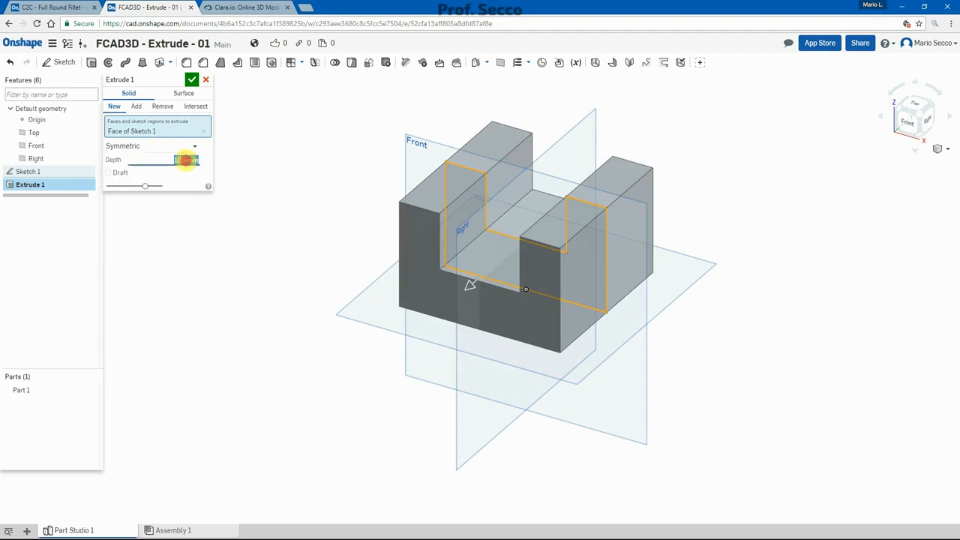
pyautogui.press('BackSpace')
pyautogui.write('150')
pyautogui.press('Return')
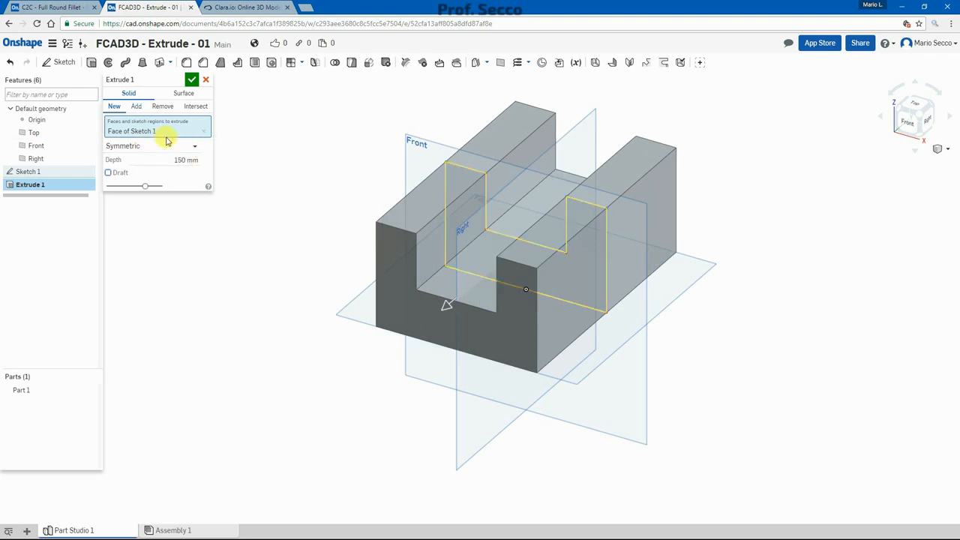
# Try the Blind end type with the extrusion direction flipped both ways, and return the end type to Symmetric.
pyautogui.click(196, 146)
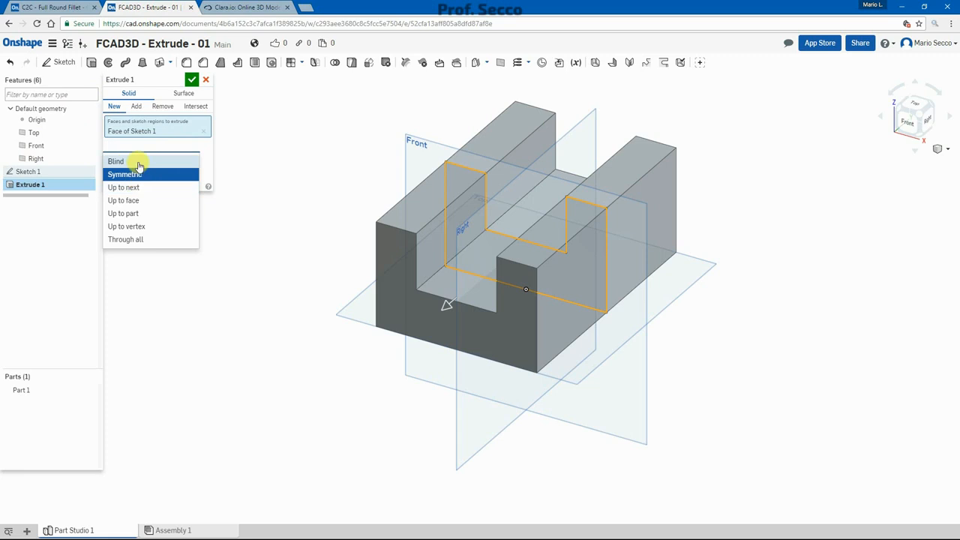
pyautogui.click(138, 161)
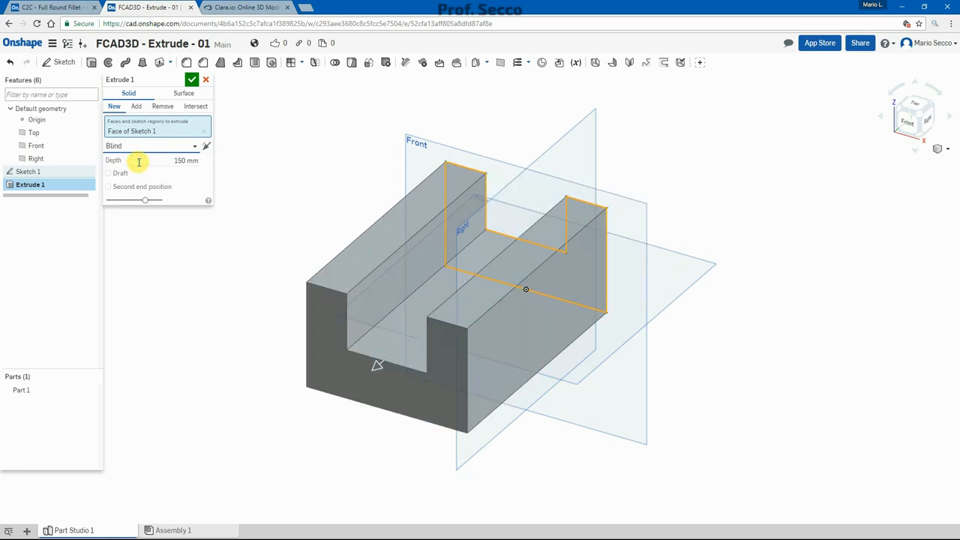
pyautogui.click(206, 147)
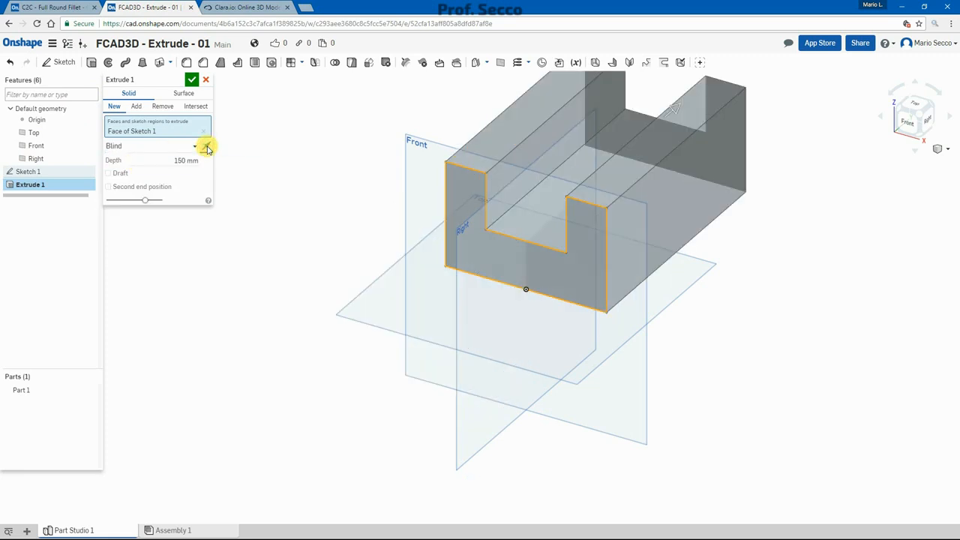
pyautogui.click(206, 147)
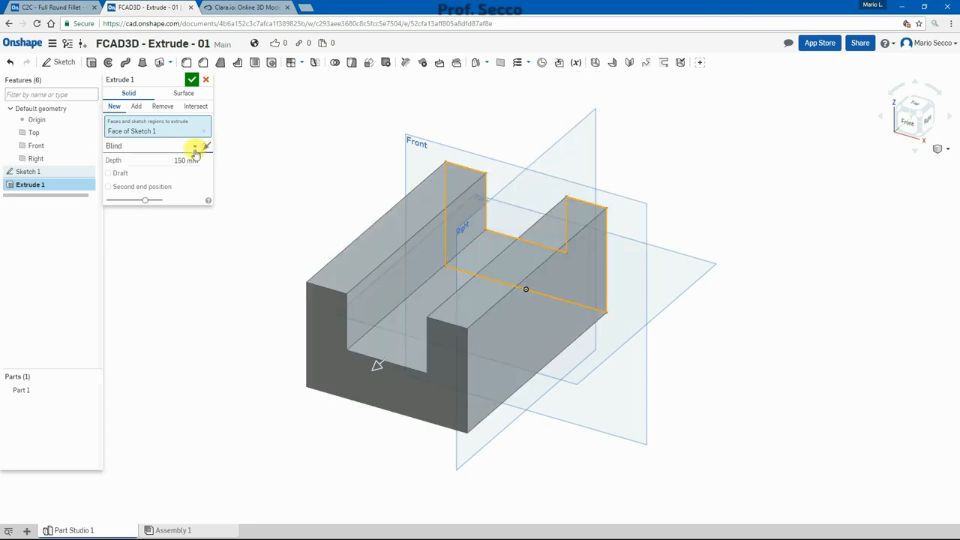
pyautogui.click(196, 149)
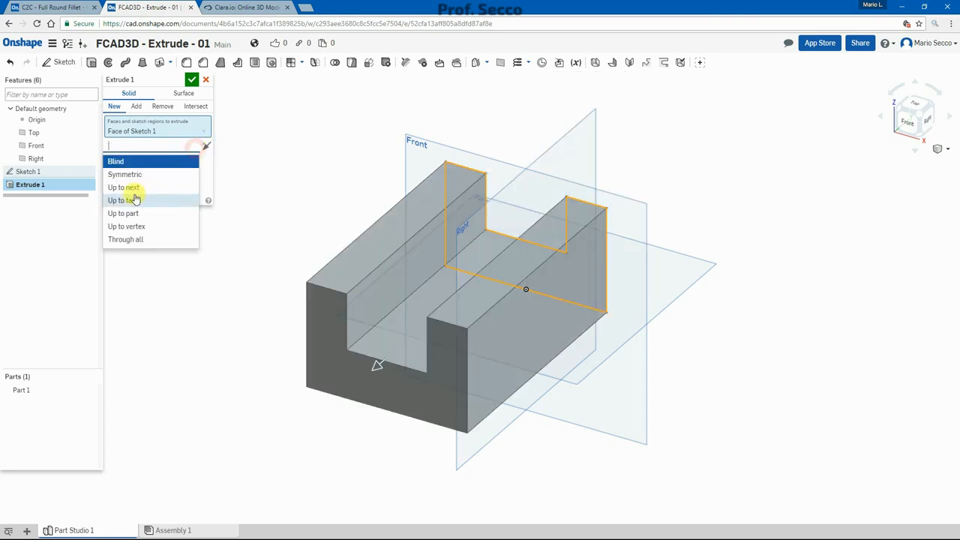
pyautogui.click(134, 176)
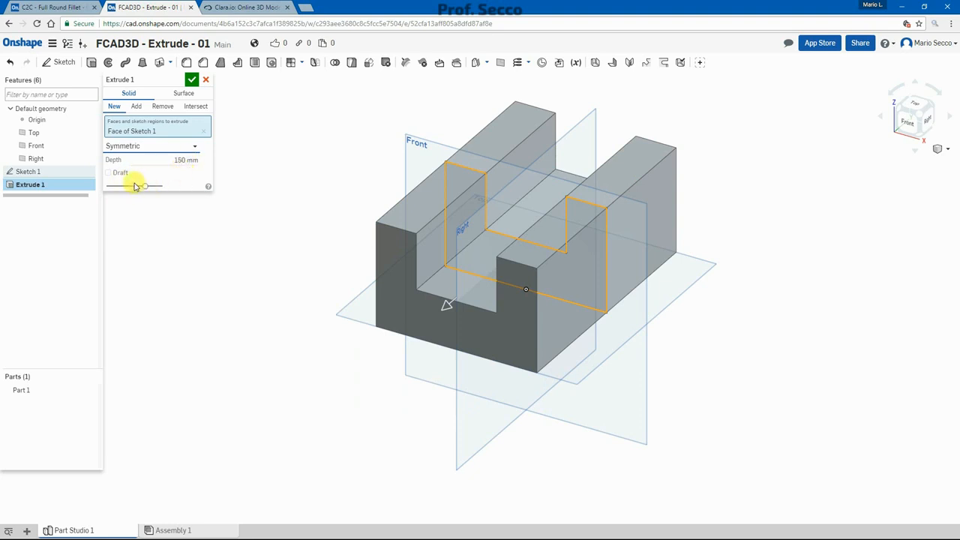
# Enable draft on the symmetric extrusion and try a draft angle of -3 degrees.
pyautogui.click(109, 174)
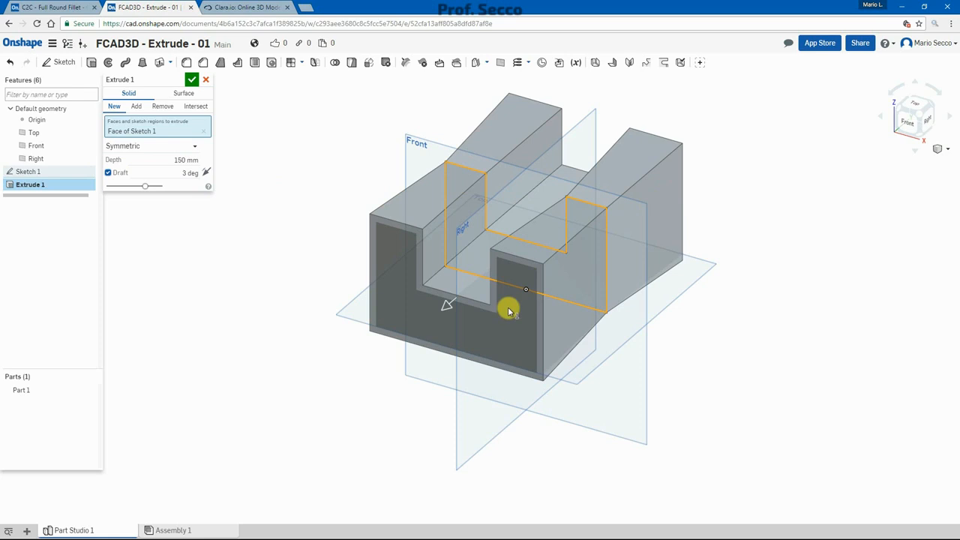
pyautogui.click(189, 174)
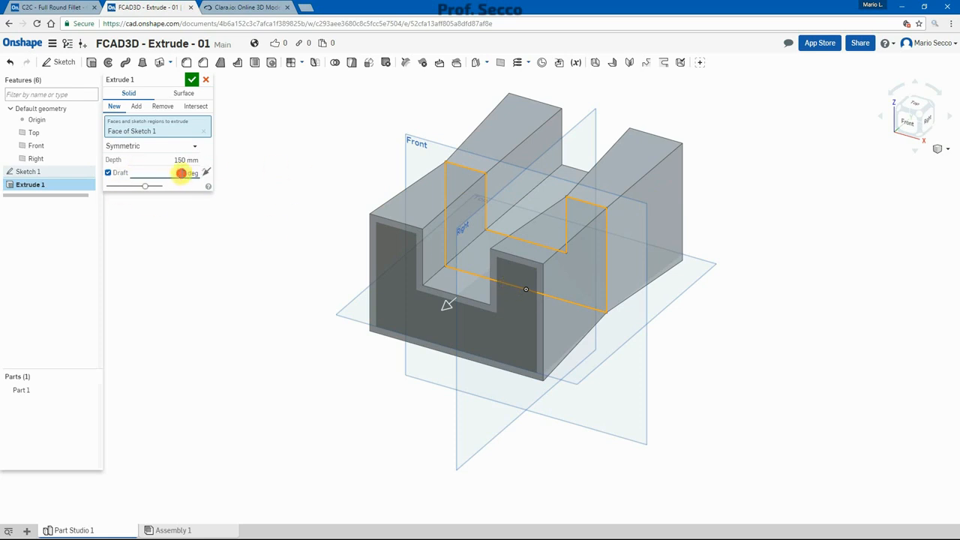
pyautogui.click(414, 182)
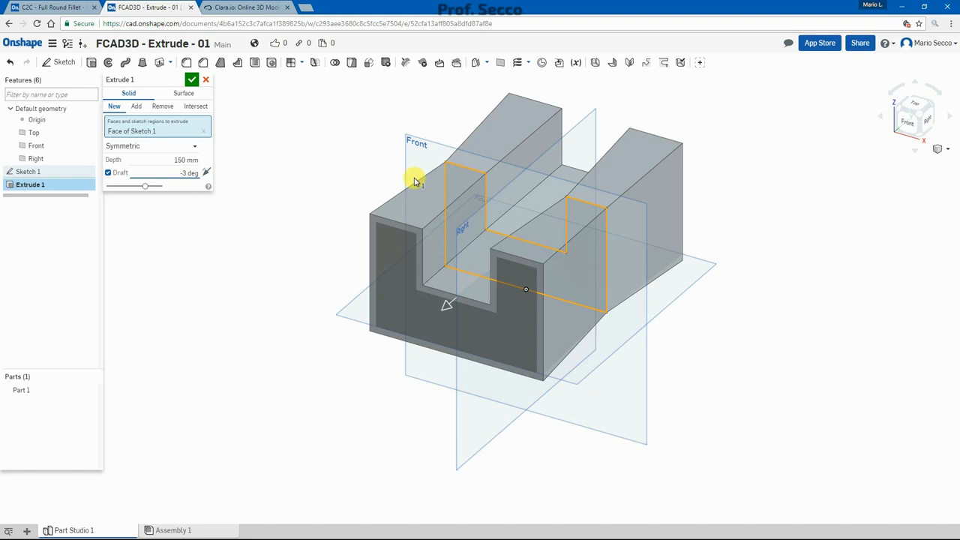
pyautogui.write('-')
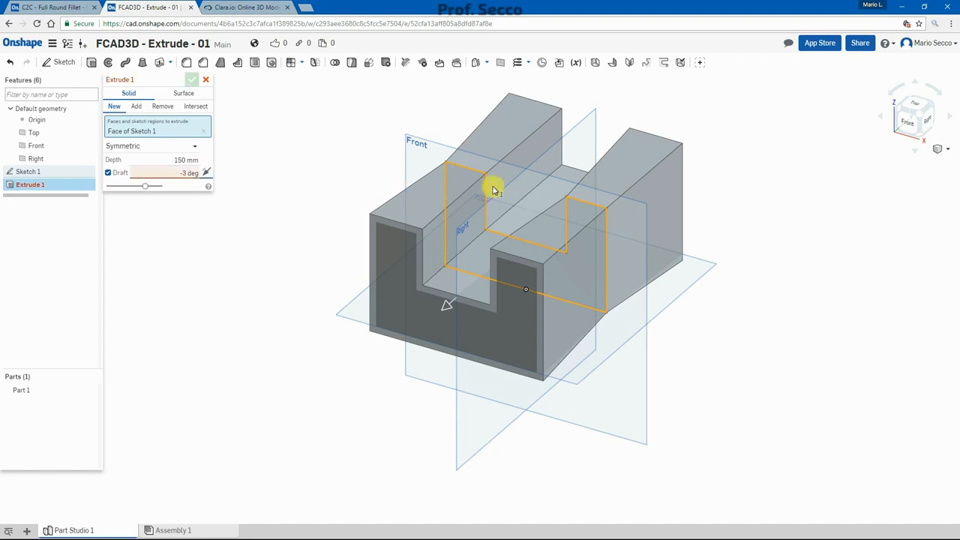
# Set the draft angle to 3 degrees, flip the draft direction to compare both tapers, and turn draft off.
pyautogui.doubleClick(190, 173)
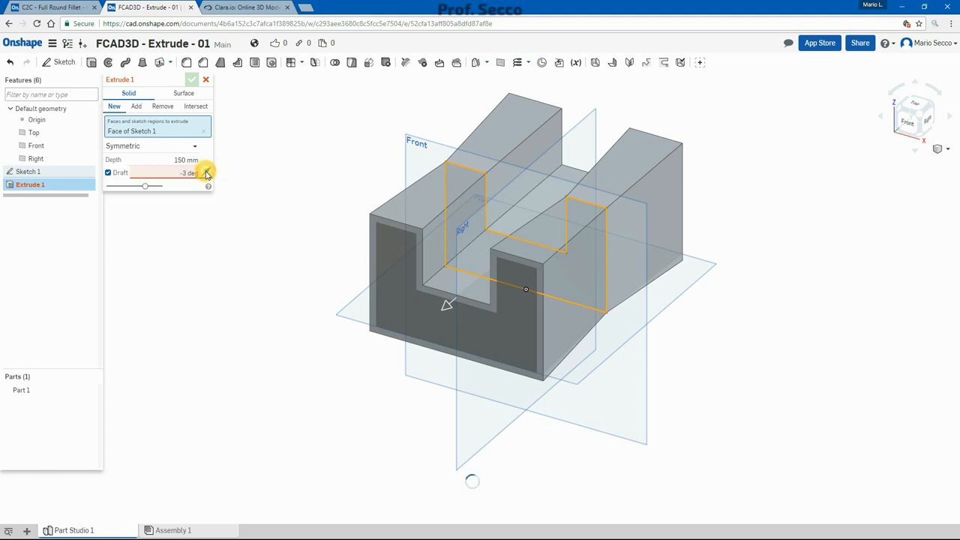
pyautogui.click(207, 173)
pyautogui.doubleClick(183, 173)
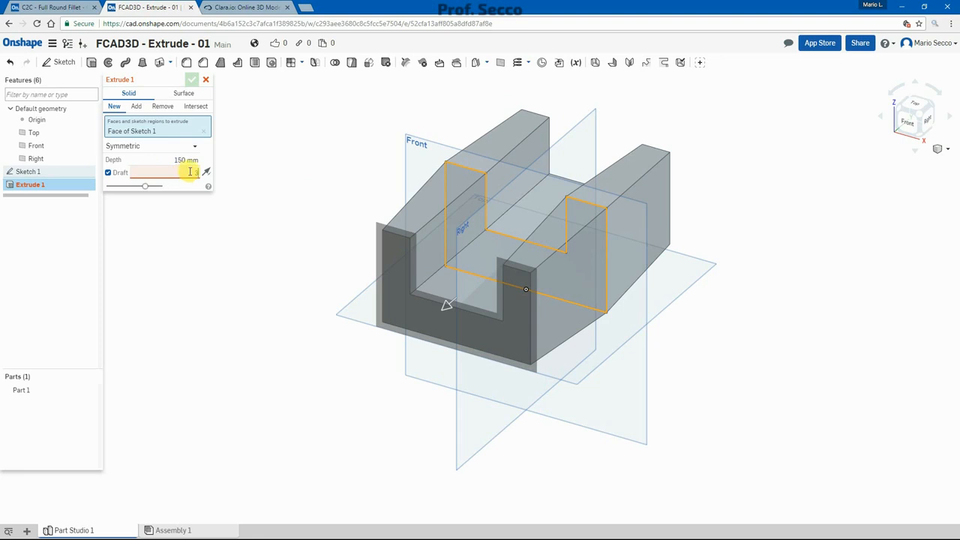
pyautogui.click(208, 173)
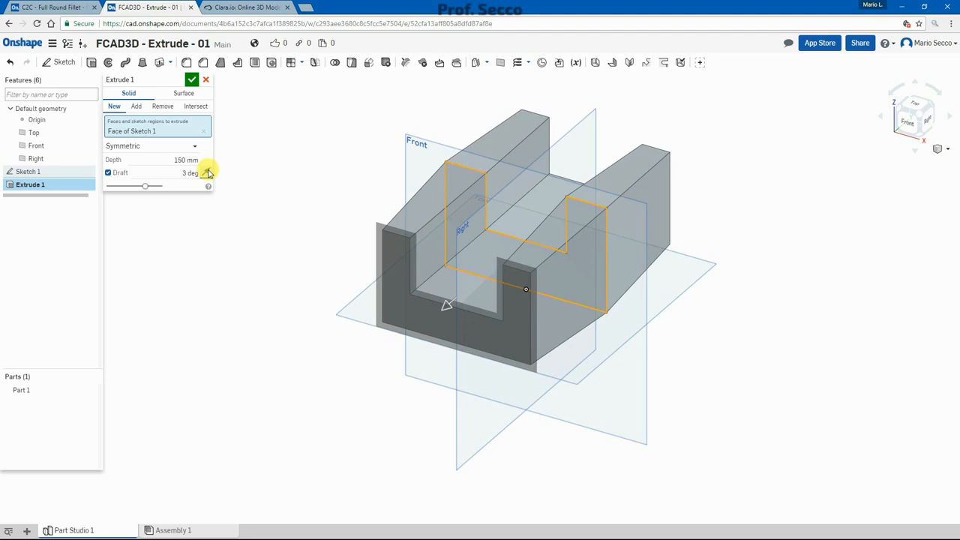
pyautogui.click(204, 173)
pyautogui.click(205, 173)
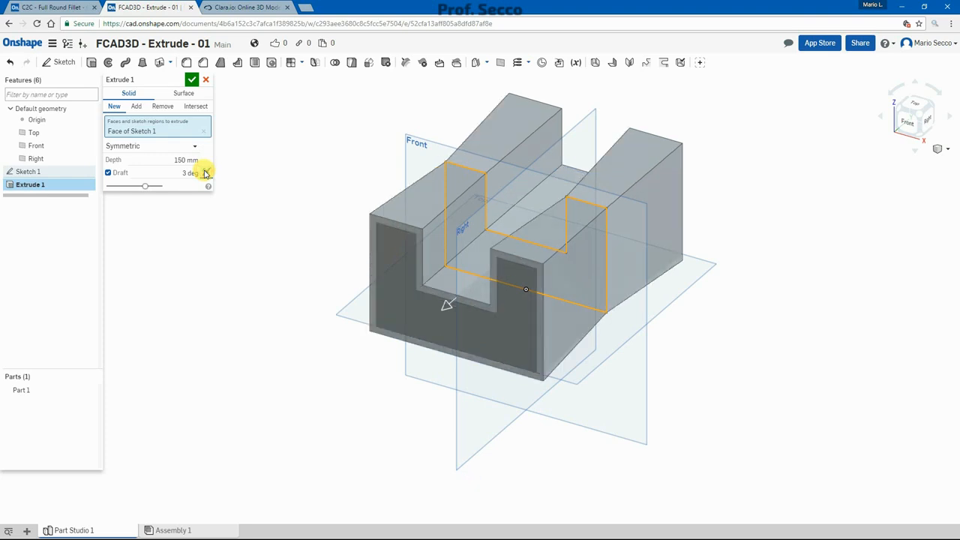
pyautogui.click(205, 173)
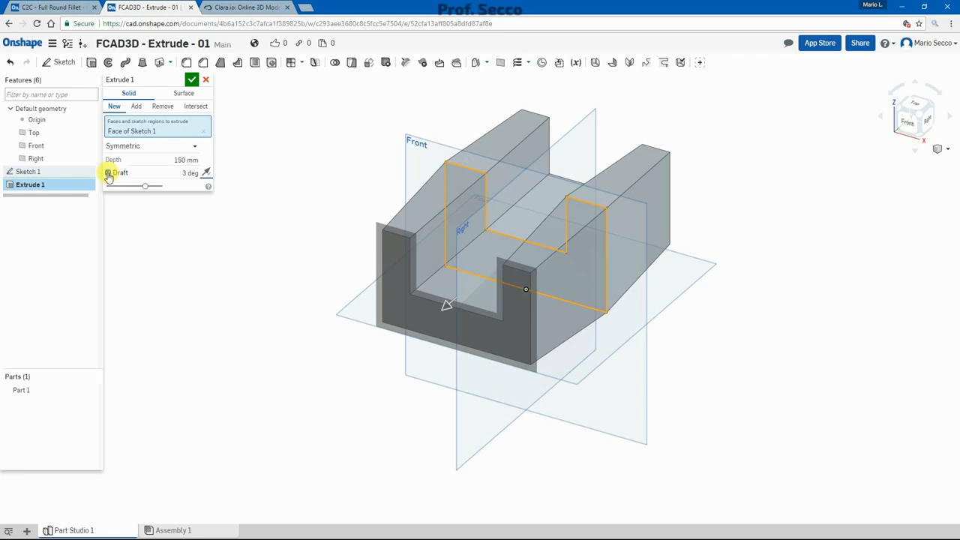
pyautogui.click(108, 172)
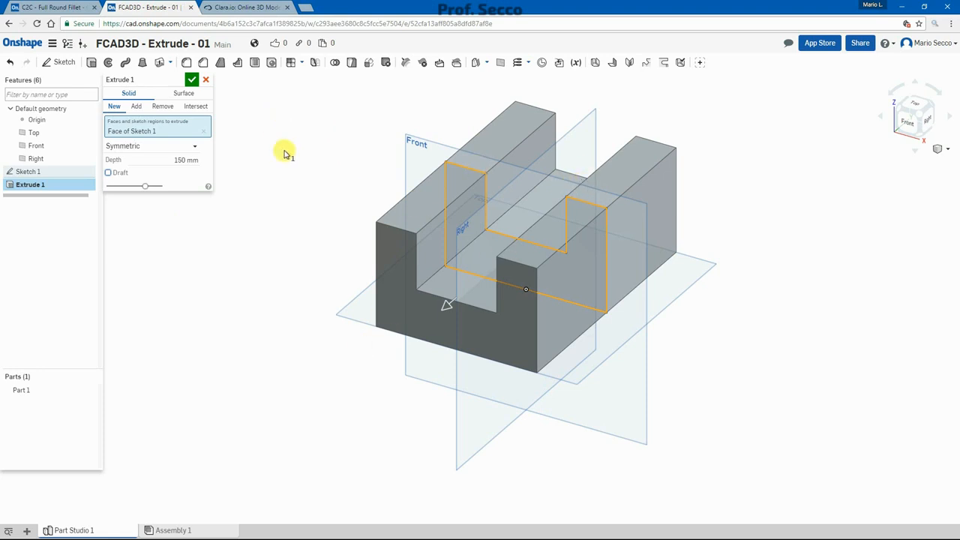
# Accept the symmetric extrusion and switch to Autodesk Fusion 360.
pyautogui.click(191, 80)
pyautogui.hotkey('alt', 'Tab')
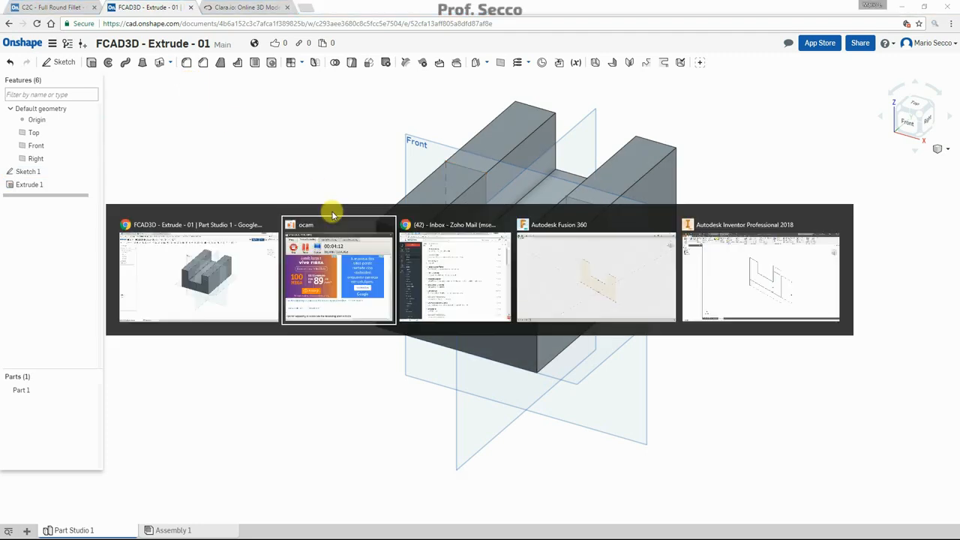
pyautogui.press('Tab')
pyautogui.press('Tab')
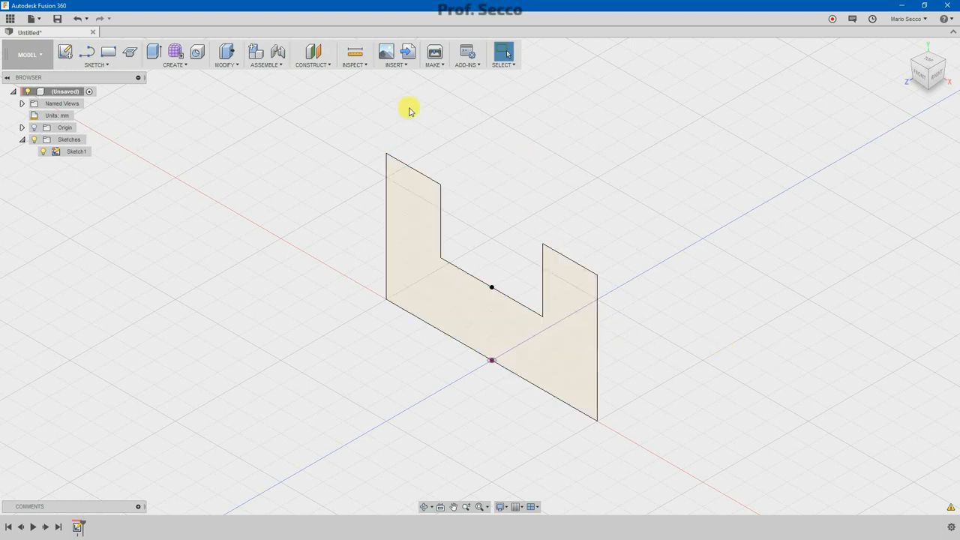
# Extrude the U-shaped profile of the sketch 150 mm to one side as a new body.
pyautogui.click(153, 53)
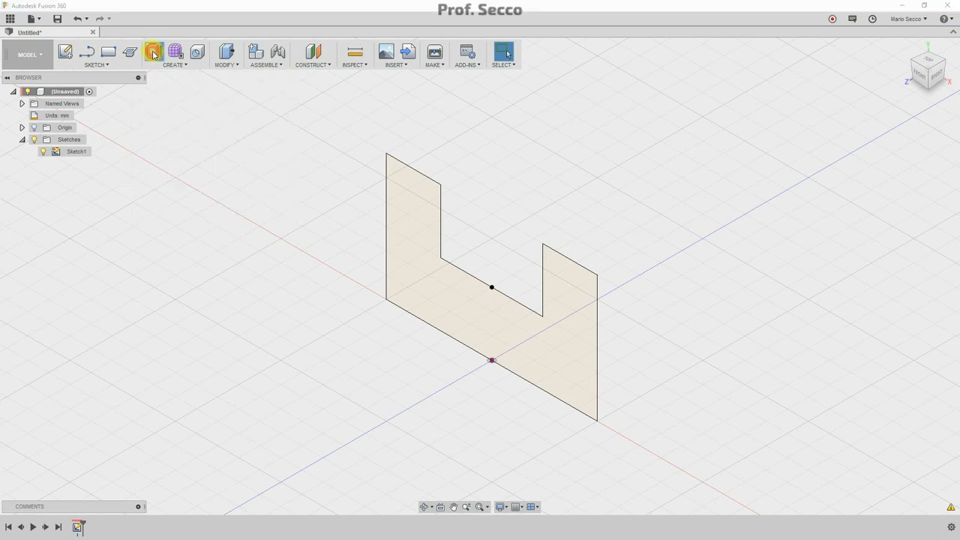
pyautogui.click(419, 208)
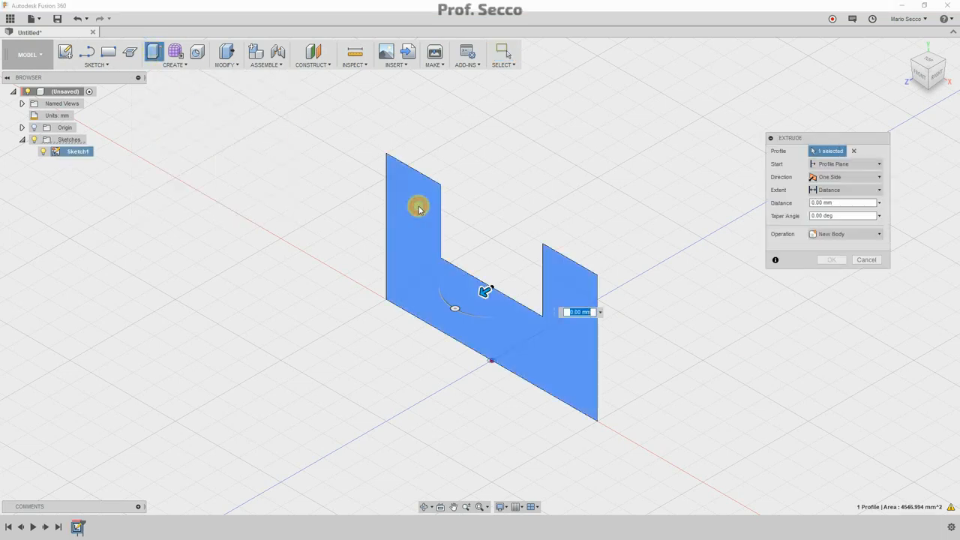
pyautogui.moveTo(484, 291); pyautogui.dragTo(350, 365)
pyautogui.write('150')
pyautogui.press('Tab')
pyautogui.scroll(-2, 412, 286)
pyautogui.moveTo(429, 272); pyautogui.dragTo(475, 210, button='middle')
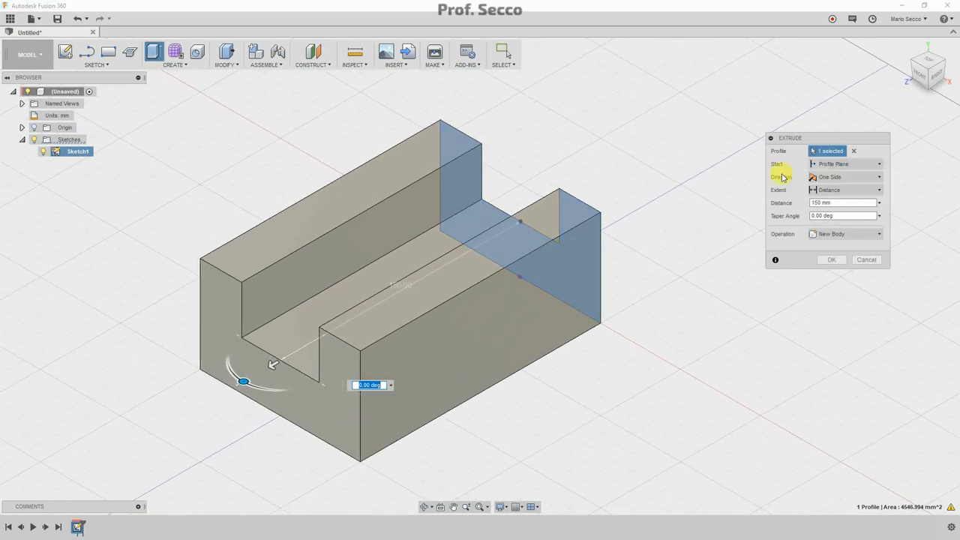
# Change the extrusion direction to Two Sides and set the Side 1 distance to 100 mm.
pyautogui.moveTo(817, 142); pyautogui.dragTo(853, 252)
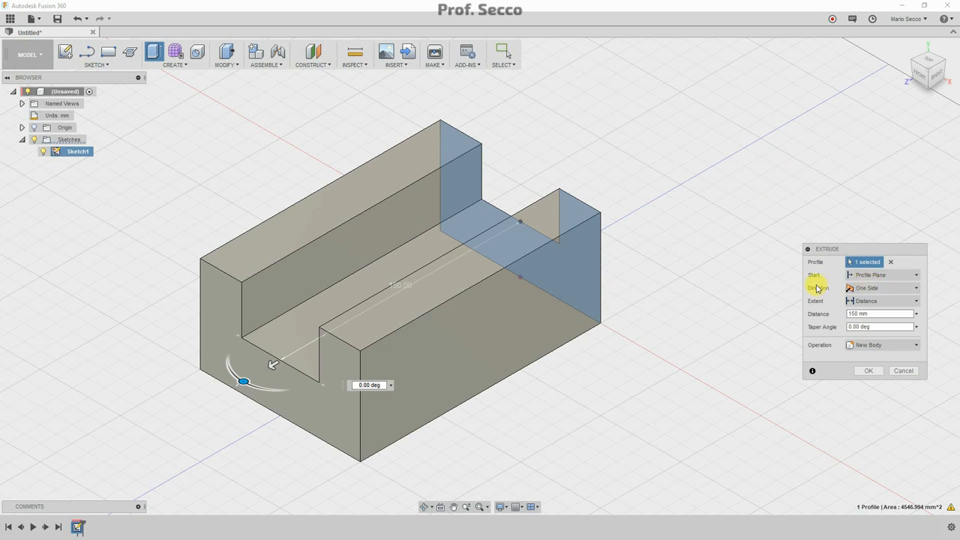
pyautogui.click(867, 290)
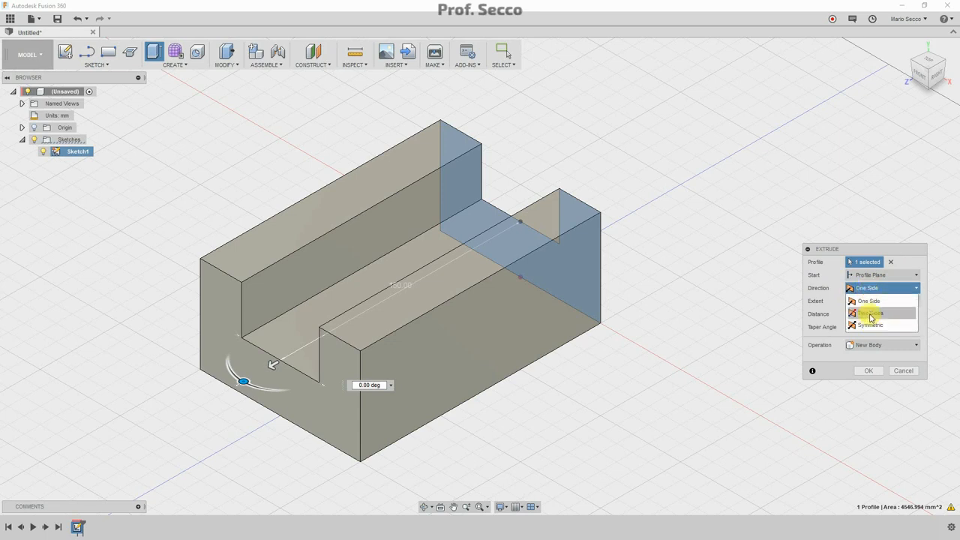
pyautogui.click(870, 314)
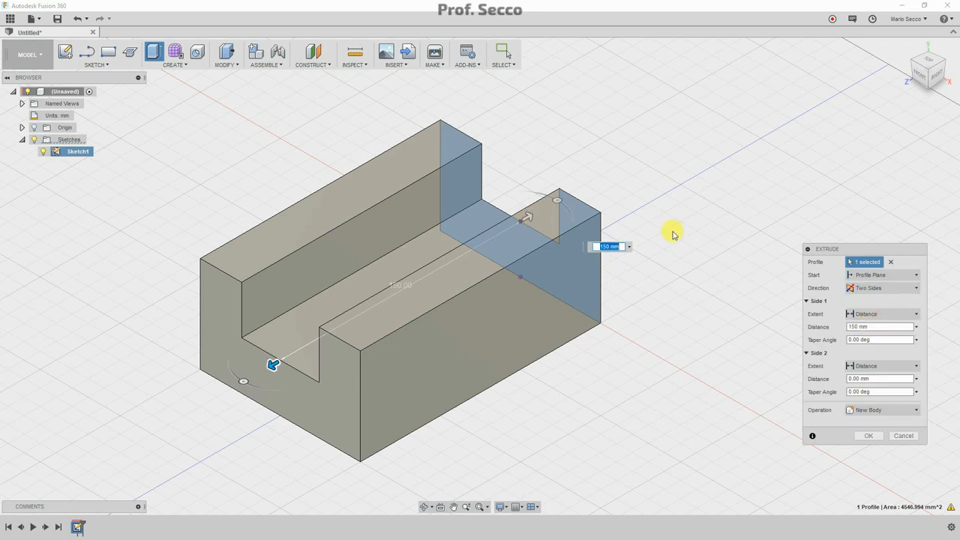
pyautogui.write('100')
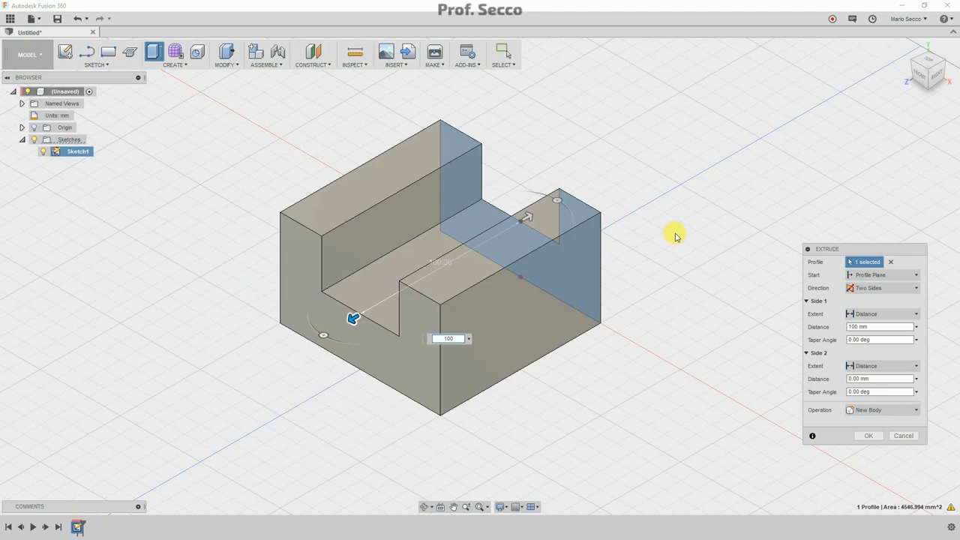
# Set the Side 2 distance of the two-sided extrusion to 50 mm.
pyautogui.press('Tab')
pyautogui.press('Tab')
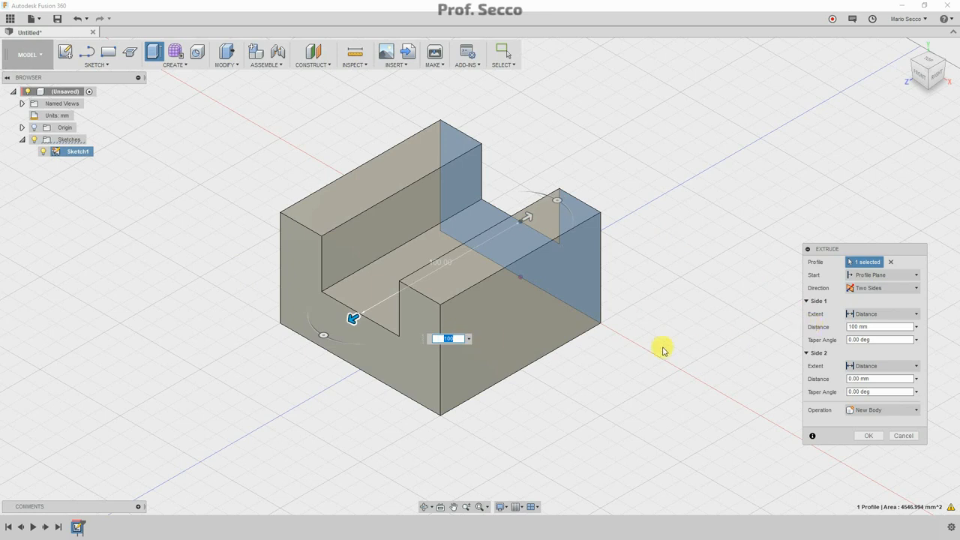
pyautogui.click(862, 379)
pyautogui.doubleClick(879, 379)
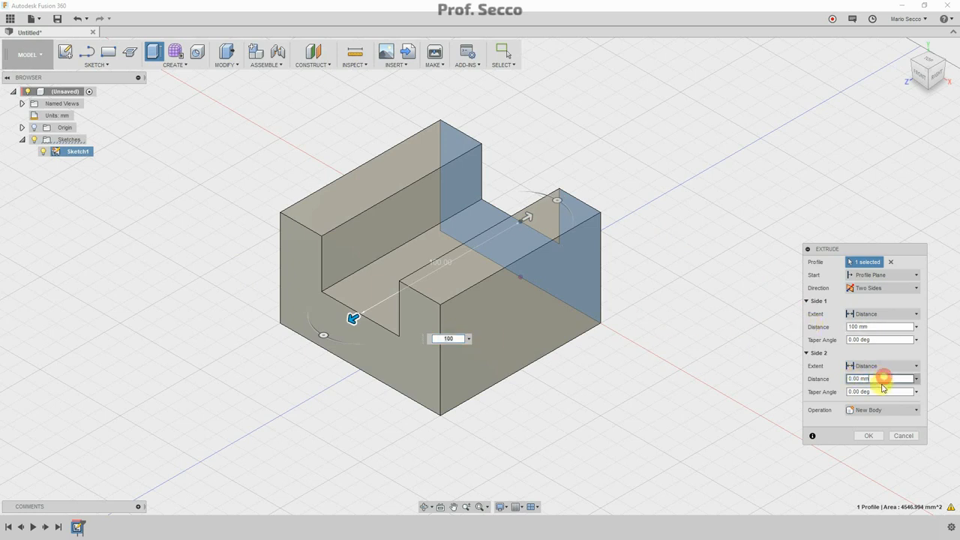
pyautogui.write('50')
pyautogui.press('Tab')
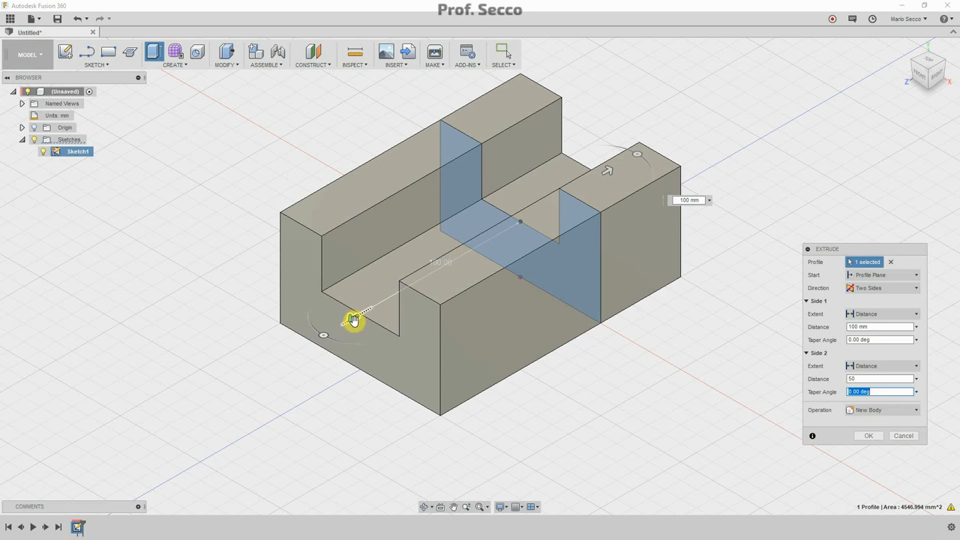
# Set the Side 2 distance of the extrusion to 100 mm.
pyautogui.moveTo(579, 278)
pyautogui.keyDown('shift'); pyautogui.mouseDown(button='middle')
pyautogui.moveTo(576, 321)
pyautogui.moveTo(572, 270)
pyautogui.moveTo(596, 282)
pyautogui.mouseUp(button='middle'); pyautogui.keyUp('shift')
pyautogui.click(862, 380)
pyautogui.click(861, 381)
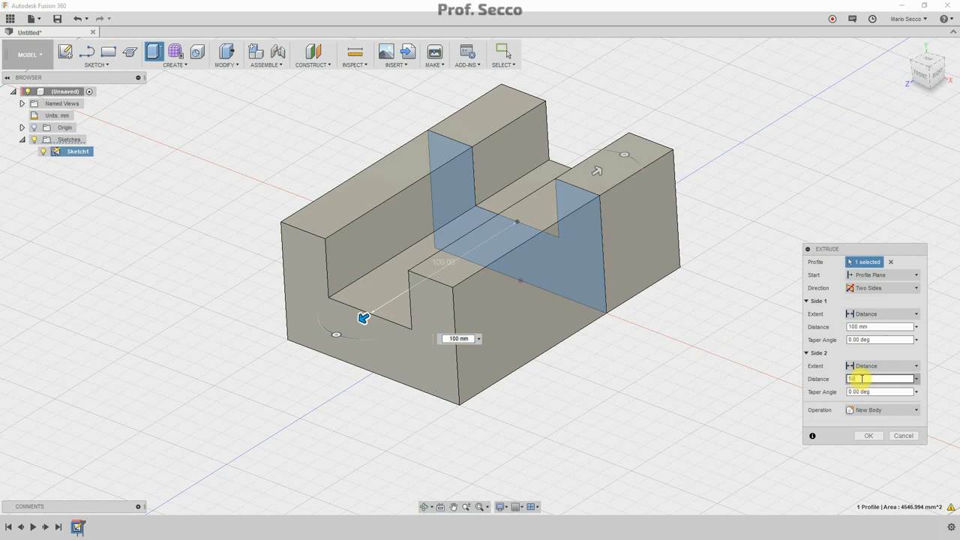
pyautogui.write('100')
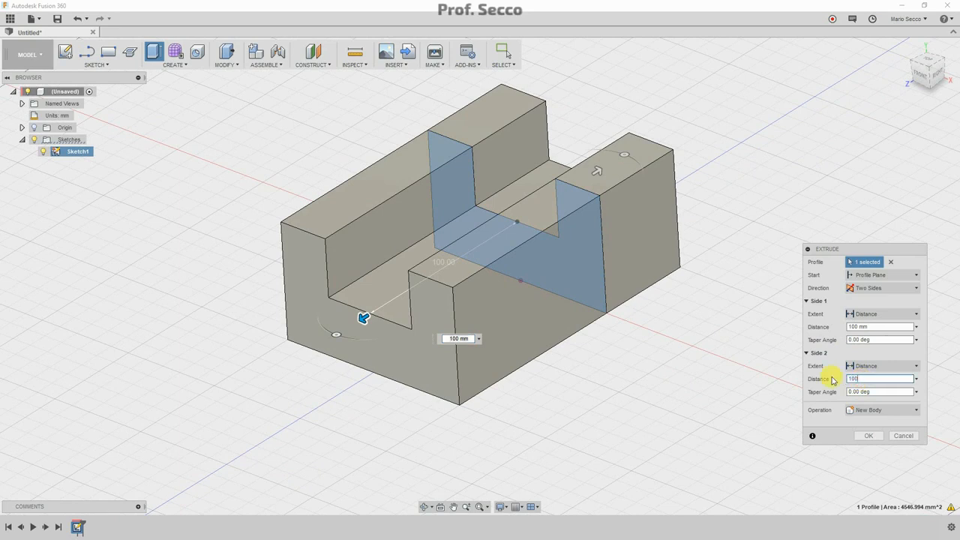
pyautogui.press('Tab')
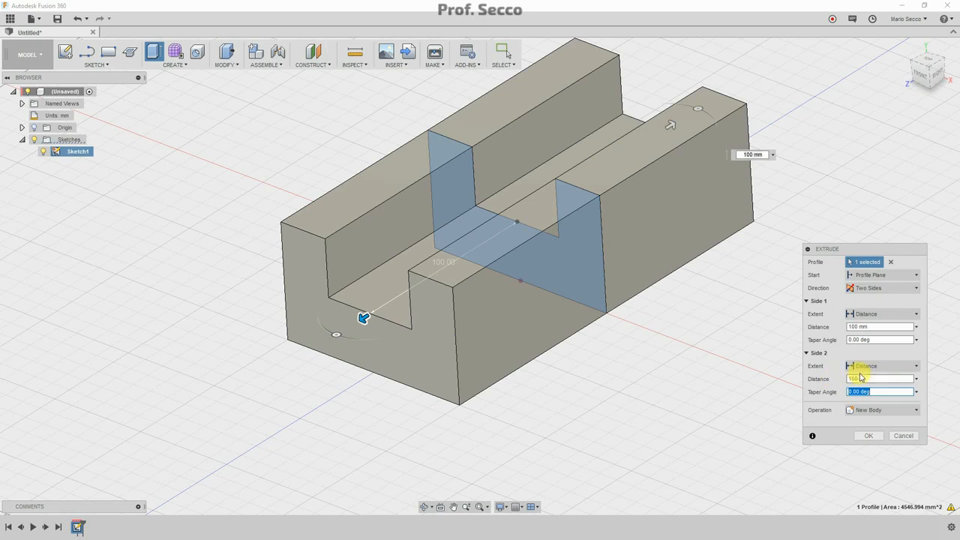
# Extend the Side 2 distance of the extrusion to 200 mm.
pyautogui.doubleClick(861, 379)
pyautogui.write('2')
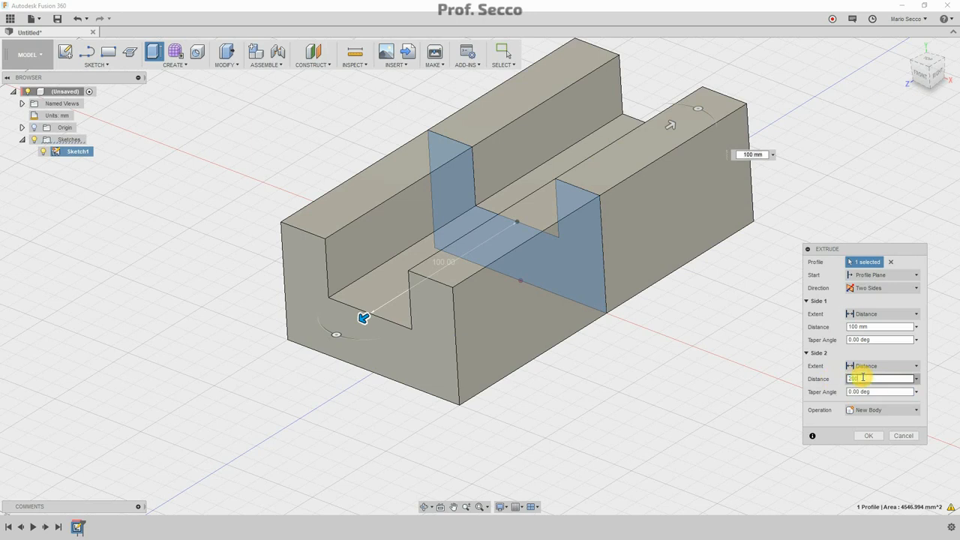
pyautogui.write('00')
pyautogui.press('Tab')
pyautogui.scroll(-4, 336, 310)
pyautogui.scroll(1, 652, 292)
pyautogui.moveTo(652, 292); pyautogui.dragTo(653, 315, button='middle')
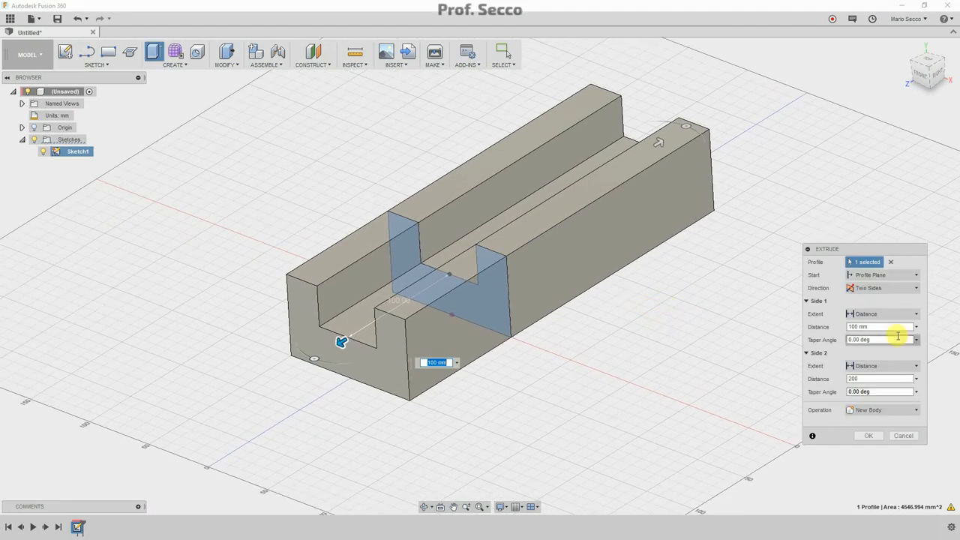
# Change the extrusion direction to Symmetric, measured by whole length, and set the distance to 150 mm.
pyautogui.click(872, 288)
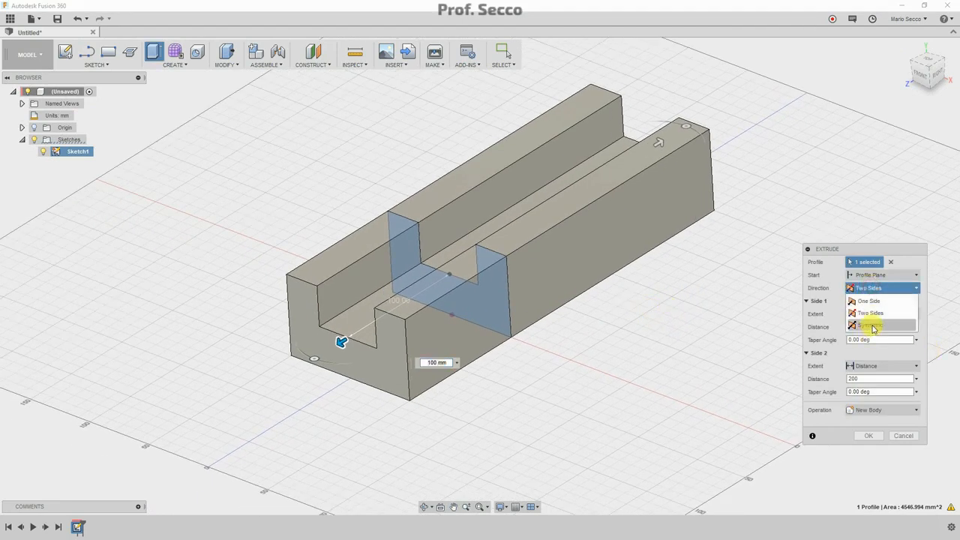
pyautogui.click(870, 326)
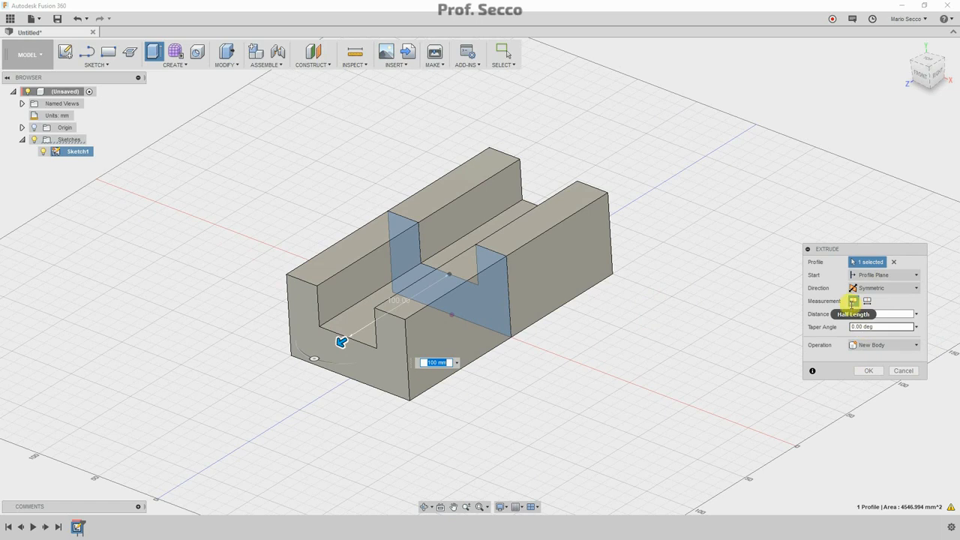
pyautogui.click(854, 300)
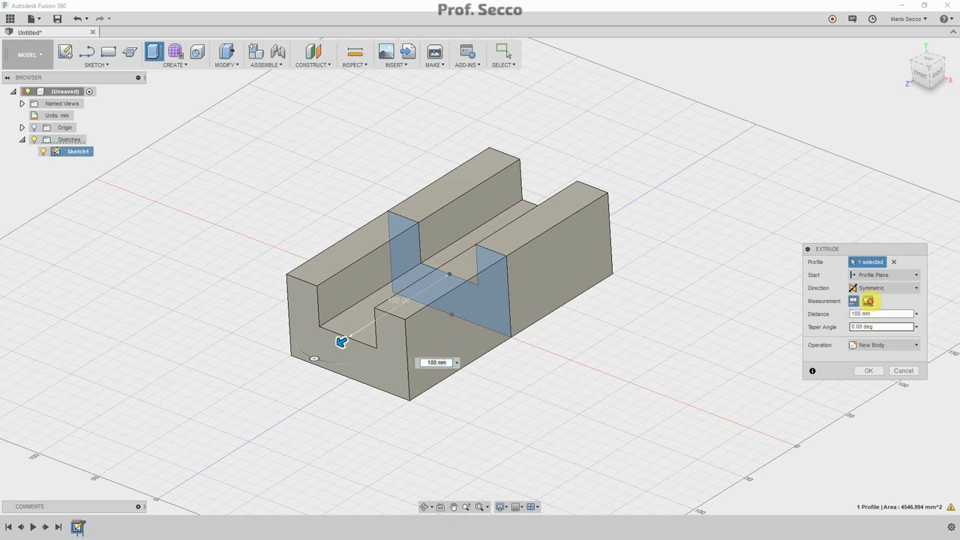
pyautogui.click(868, 300)
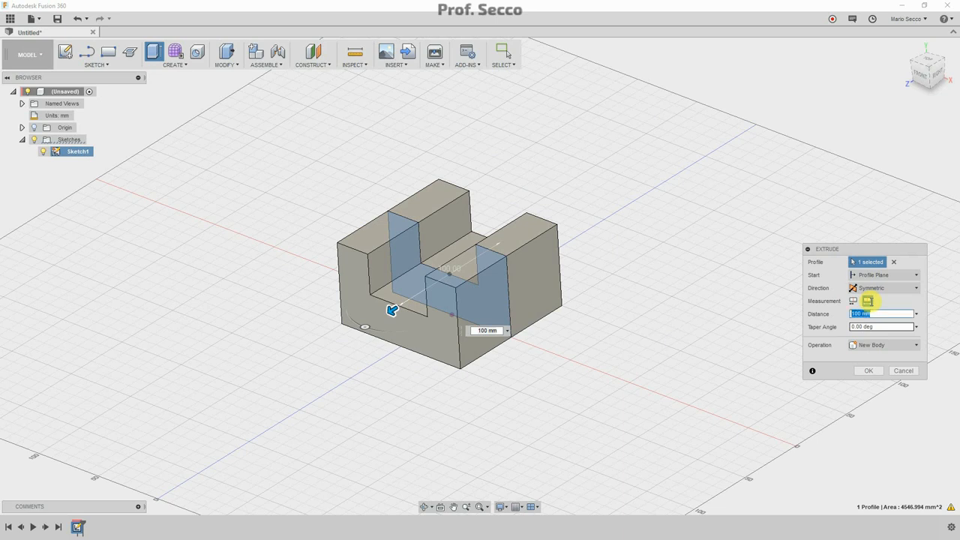
pyautogui.write('150')
pyautogui.press('Tab')
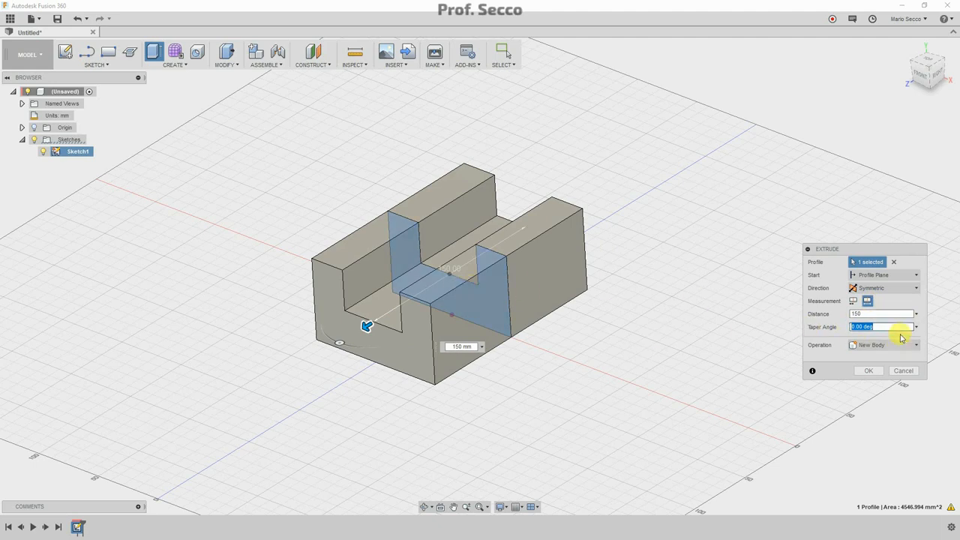
# Set the taper angle of the symmetric extrusion to 3 degrees.
pyautogui.moveTo(614, 302)
pyautogui.keyDown('shift'); pyautogui.mouseDown(button='middle')
pyautogui.moveTo(613, 318)
pyautogui.moveTo(627, 311)
pyautogui.mouseUp(button='middle'); pyautogui.keyUp('shift')
pyautogui.click(885, 314)
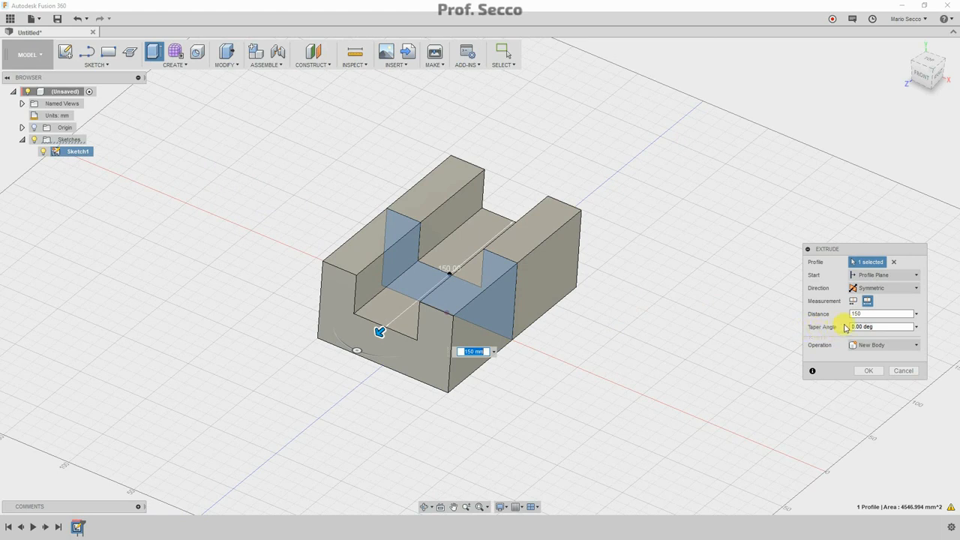
pyautogui.click(879, 326)
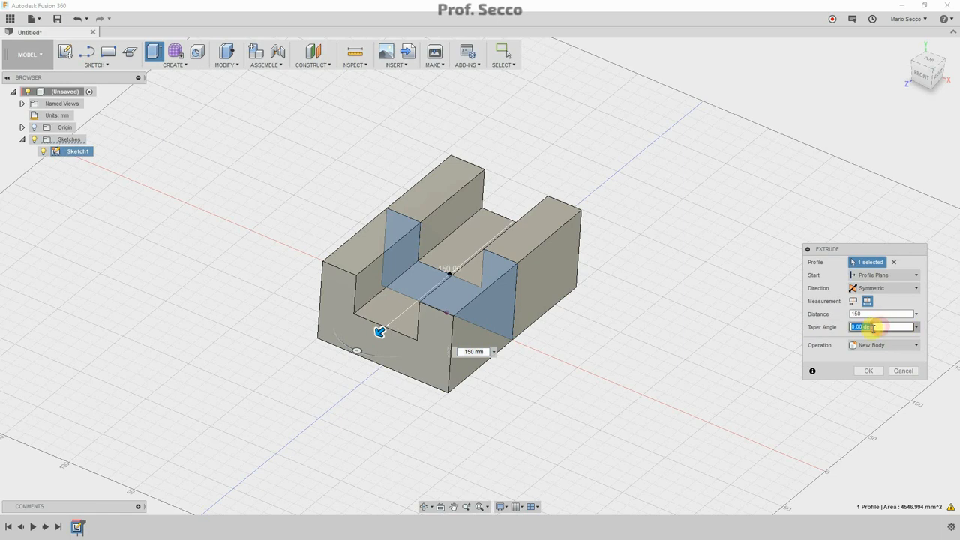
pyautogui.write('3')
pyautogui.press('Tab')
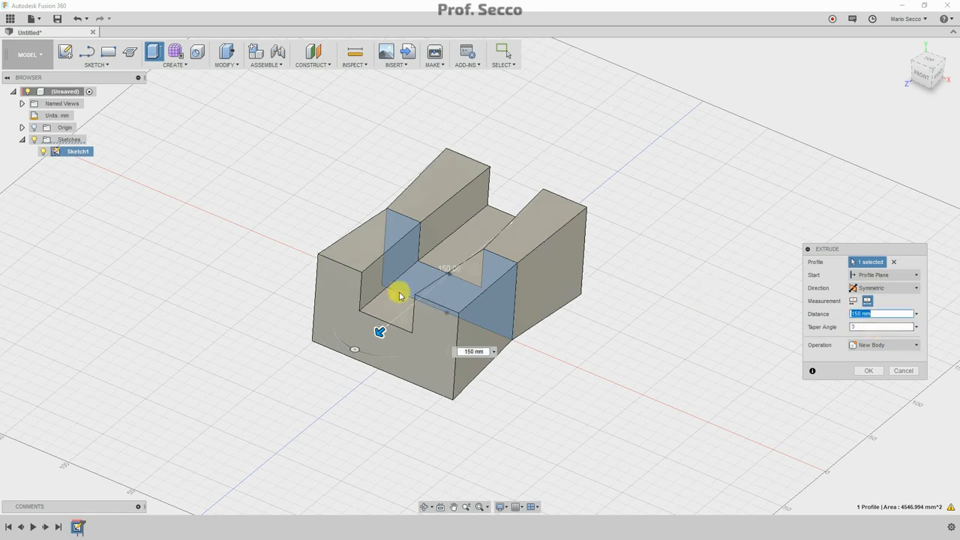
pyautogui.moveTo(473, 285)
pyautogui.keyDown('shift'); pyautogui.mouseDown(button='middle')
pyautogui.moveTo(456, 274)
pyautogui.moveTo(476, 285)
pyautogui.mouseUp(button='middle'); pyautogui.keyUp('shift')
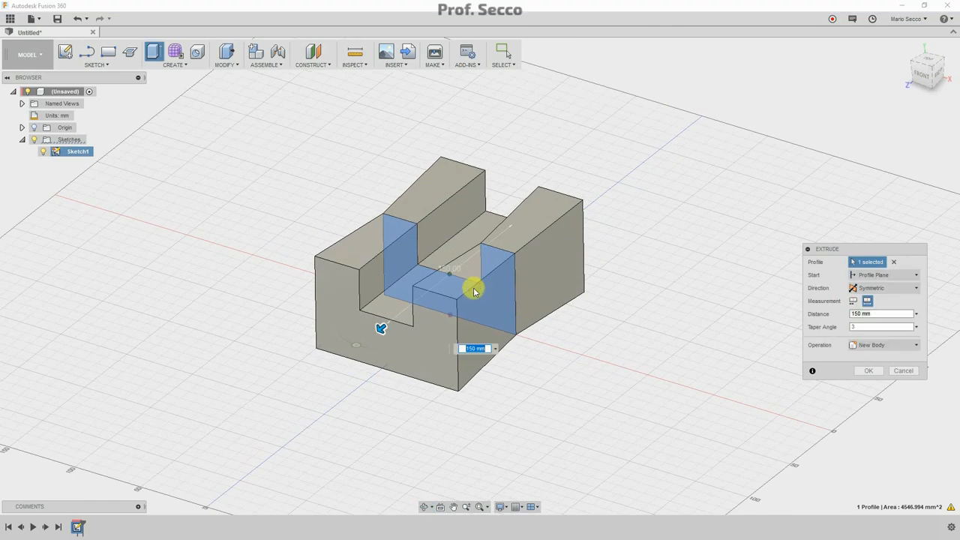
# Set the taper angle to -3 degrees to compare the opposite taper, and reset it to 0.
pyautogui.doubleClick(853, 326)
pyautogui.write('0')
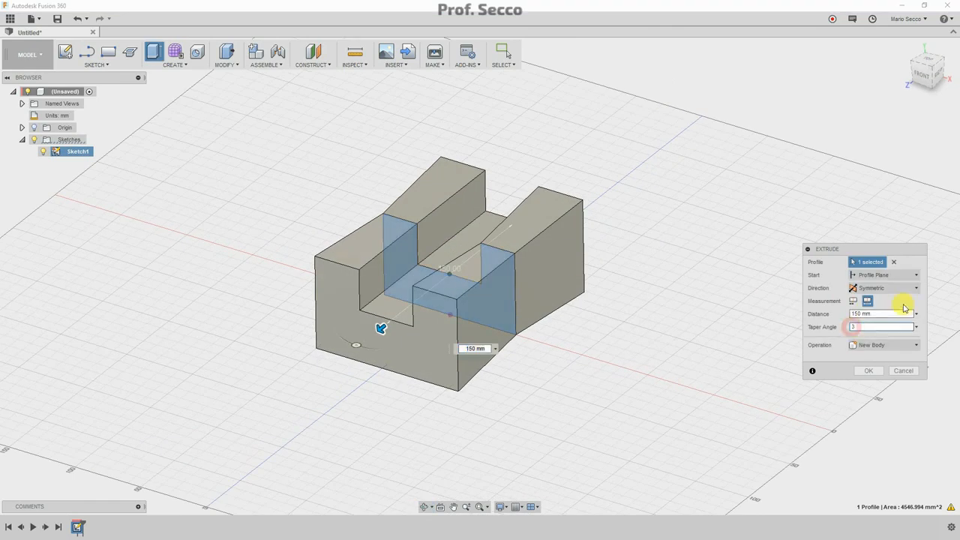
pyautogui.write('3')
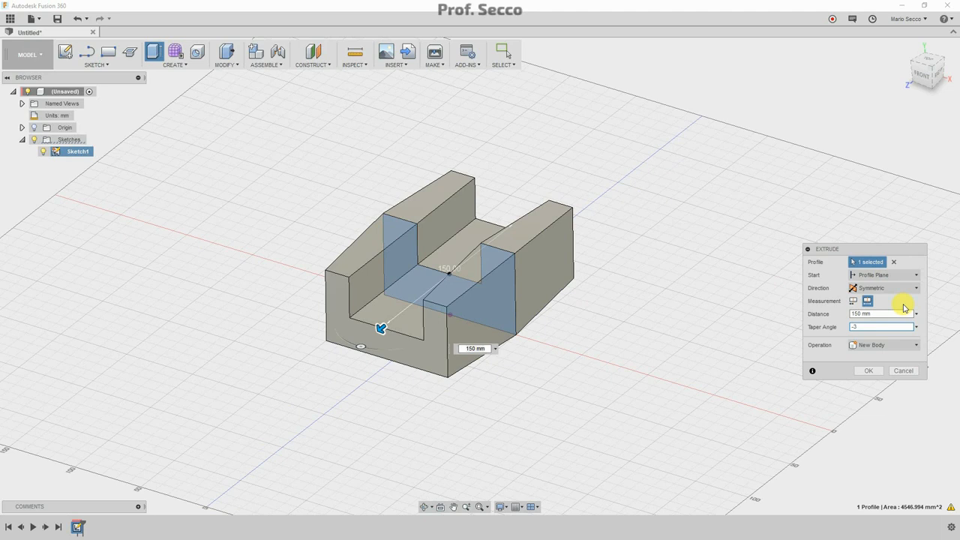
pyautogui.write('3')
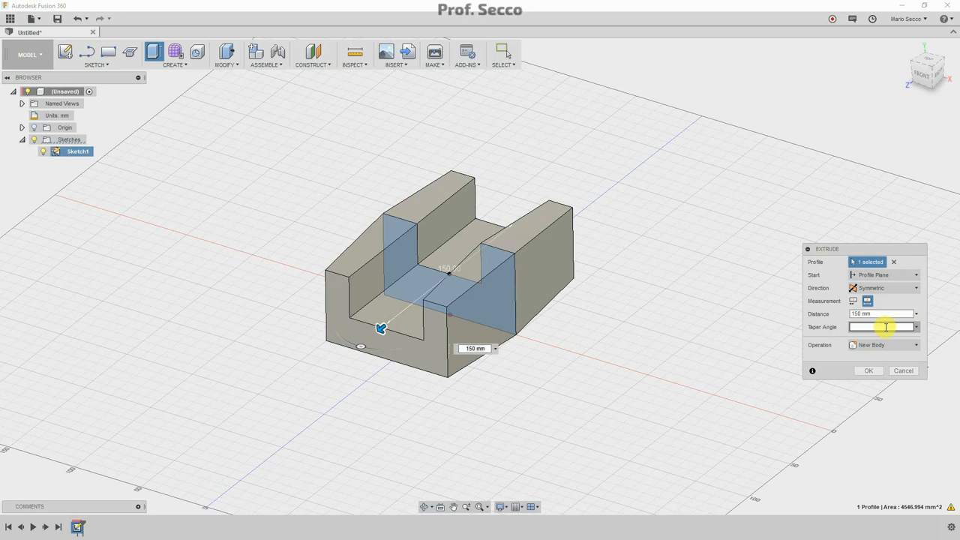
pyautogui.hotkey('shift', 'Tab')
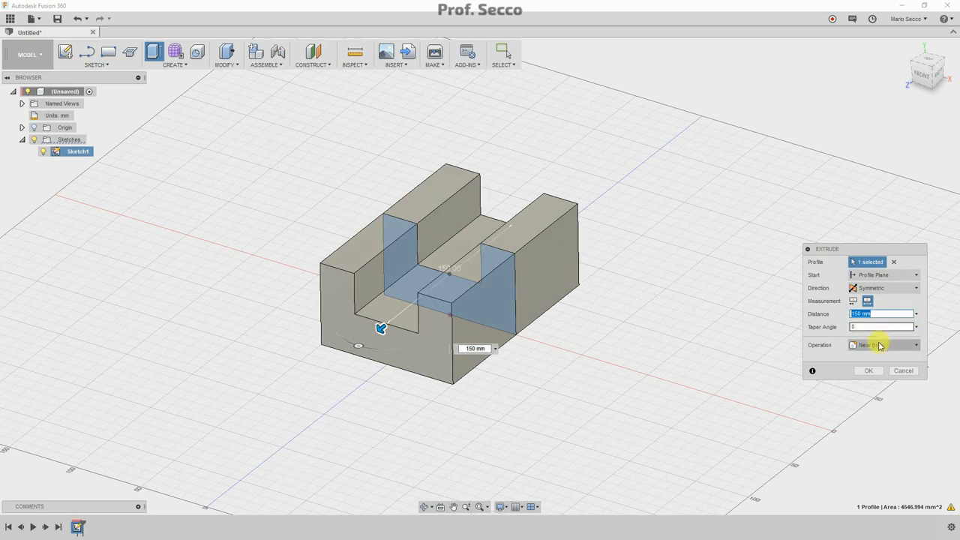
# Accept the untapered symmetric extrusion and hide the profile sketch.
pyautogui.click(868, 372)
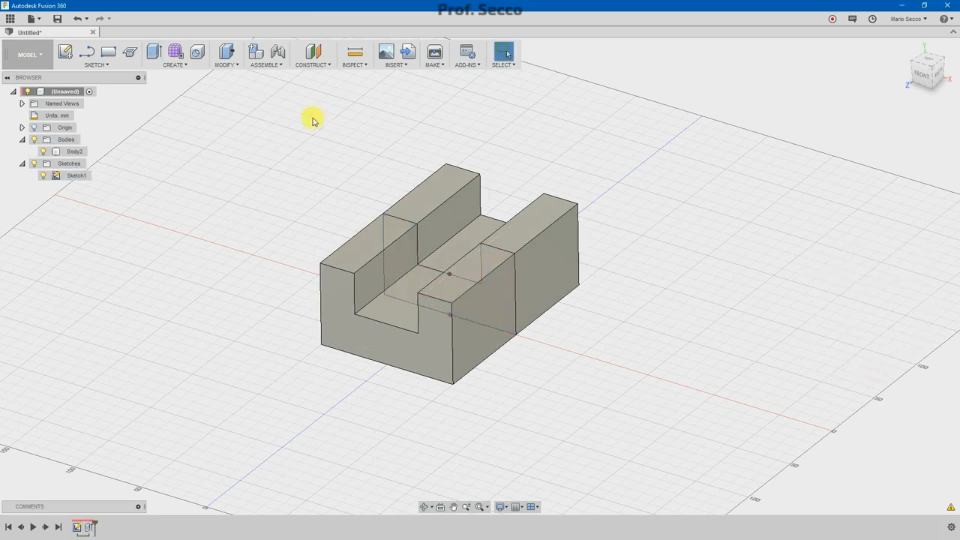
pyautogui.click(44, 175)
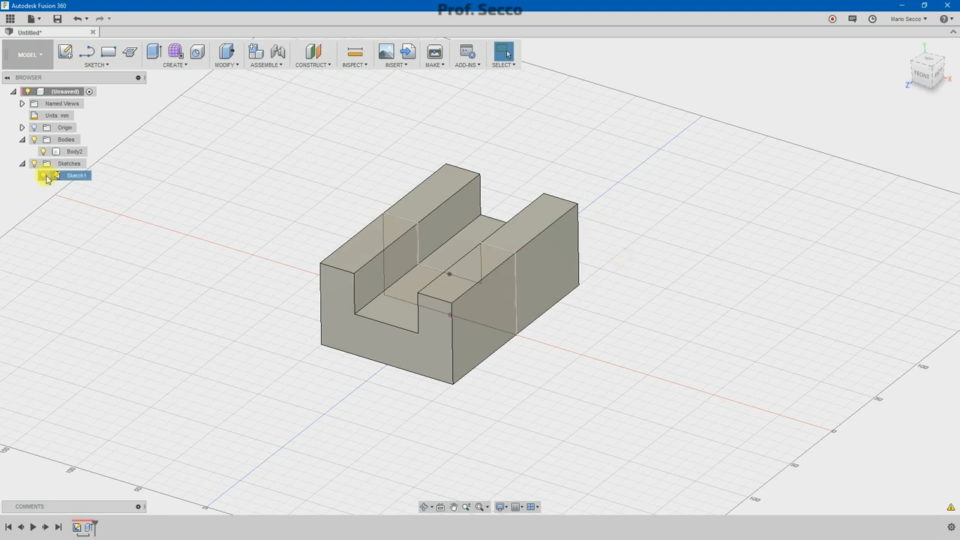
pyautogui.moveTo(510, 261)
pyautogui.keyDown('shift'); pyautogui.mouseDown(button='middle')
pyautogui.moveTo(548, 239)
pyautogui.moveTo(508, 266)
pyautogui.mouseUp(button='middle'); pyautogui.keyUp('shift')
pyautogui.press('Escape')
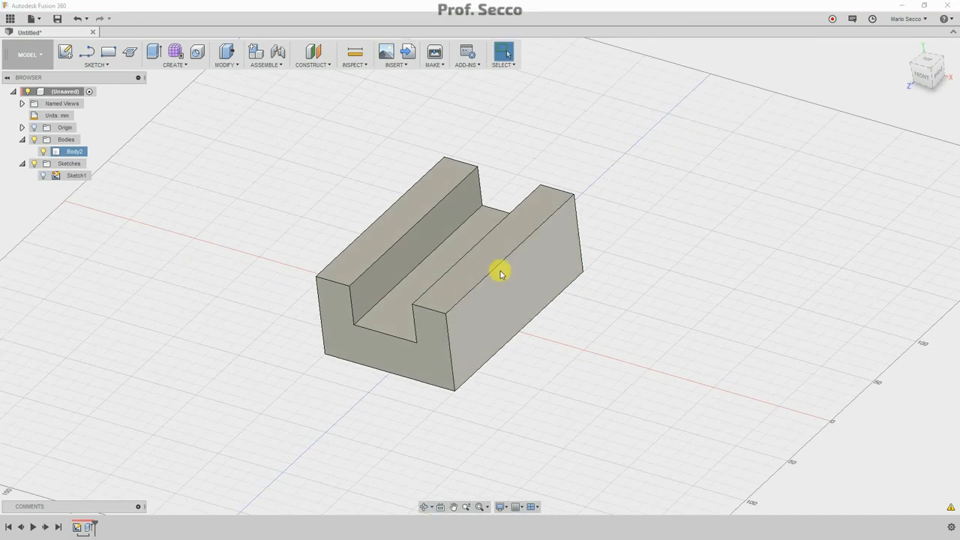
# Switch to Autodesk Inventor and start a 150 mm distance extrusion of the U-shaped sketch profile.
pyautogui.hotkey('alt', 'Tab')
pyautogui.hotkey('alt', 'Tab')
pyautogui.hotkey('alt', 'Tab')
pyautogui.hotkey('alt', 'Tab')
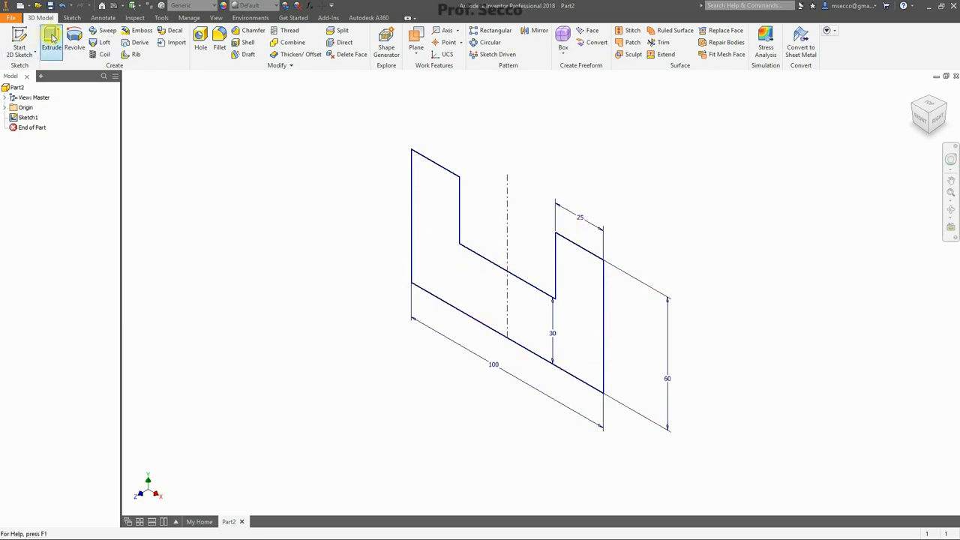
pyautogui.click(52, 38)
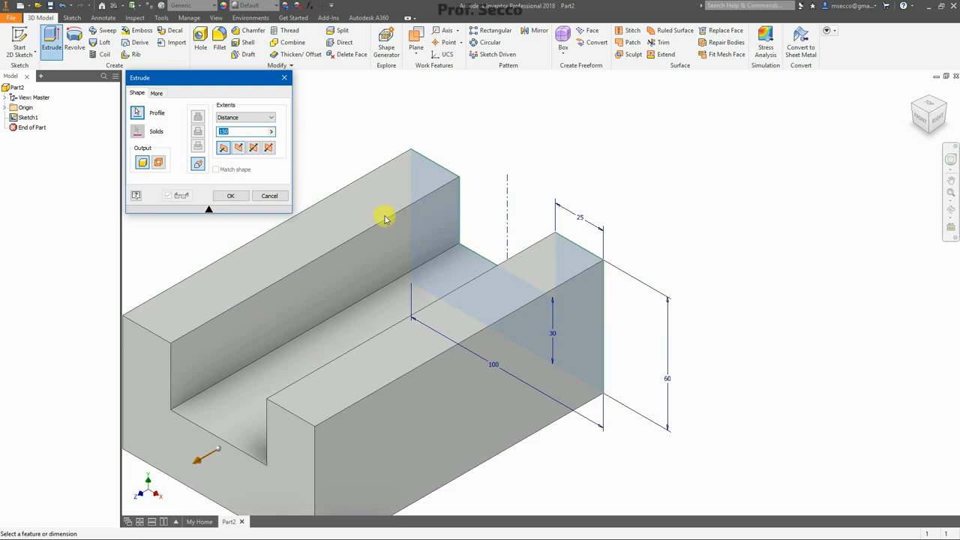
pyautogui.keyDown('shift'); pyautogui.moveTo(570, 235); pyautogui.dragTo(739, 208, button='middle'); pyautogui.keyUp('shift')
pyautogui.scroll(6, 649, 226)
pyautogui.scroll(-4, 649, 226)
pyautogui.moveTo(650, 228); pyautogui.dragTo(587, 247, button='middle')
pyautogui.scroll(-1, 587, 270)
pyautogui.click(165, 78)
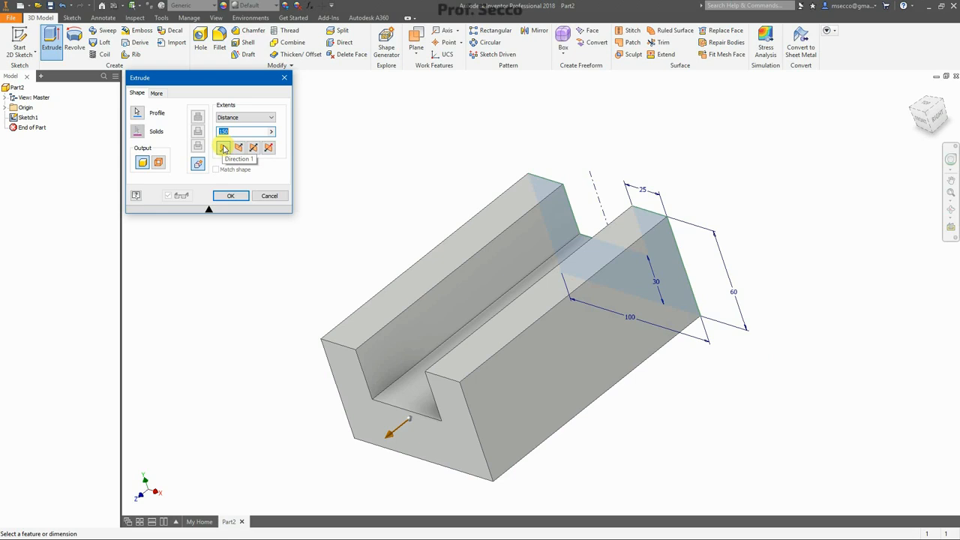
# Try the extrusion in Direction 2, Symmetric and Asymmetric, and settle on the Symmetric direction.
pyautogui.click(235, 148)
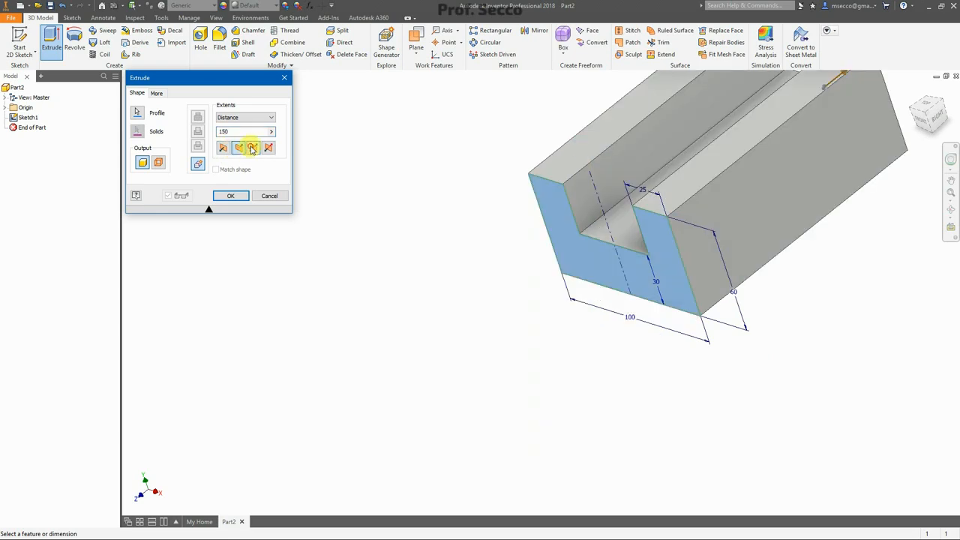
pyautogui.click(253, 148)
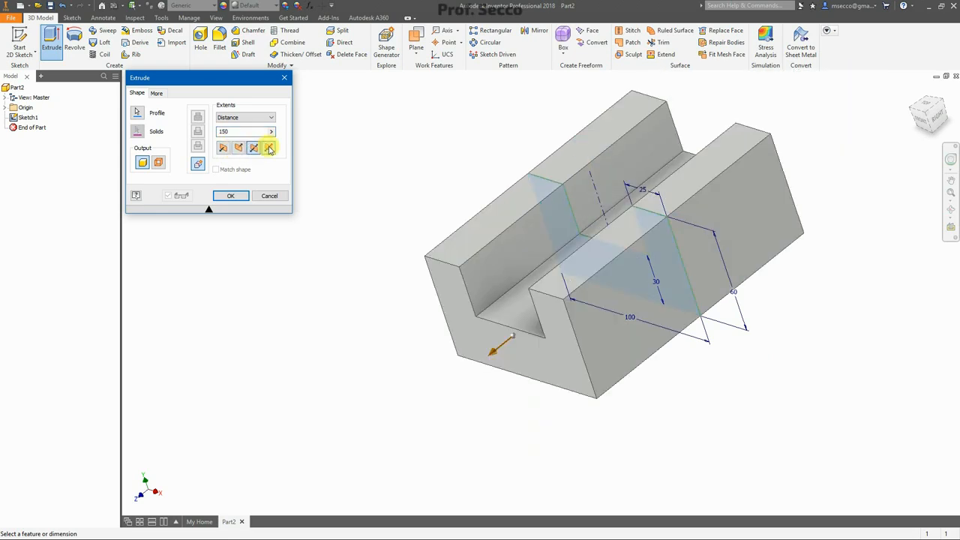
pyautogui.click(269, 147)
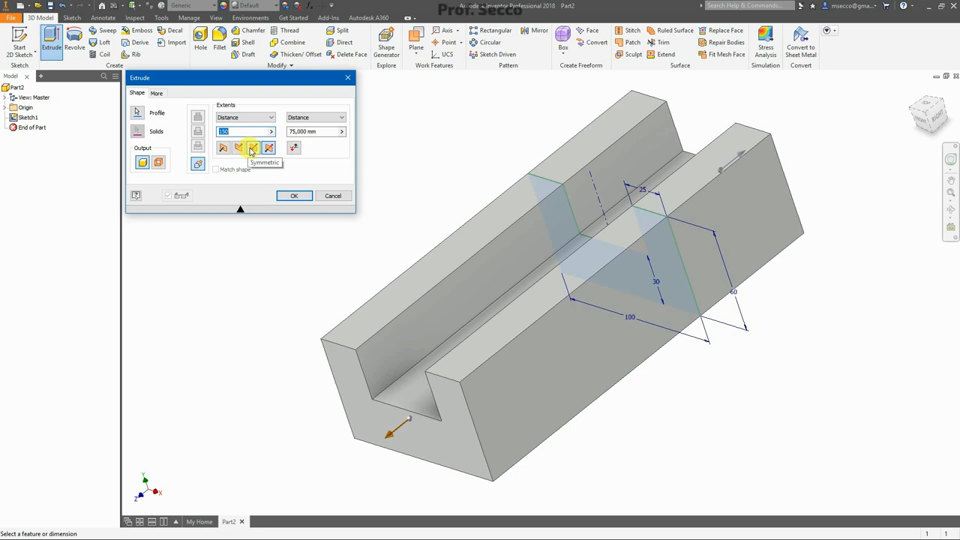
pyautogui.click(252, 148)
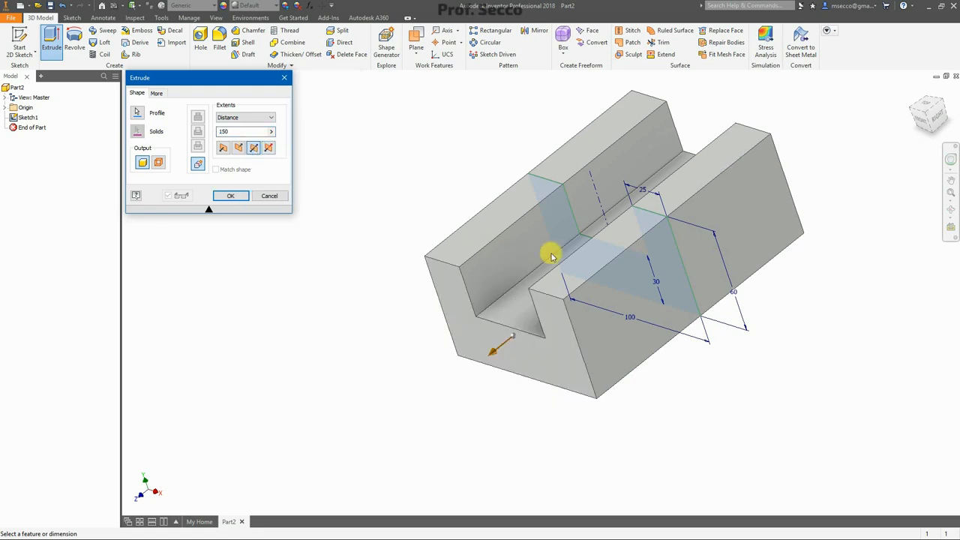
# Set the taper of the symmetric extrusion to 3 degrees.
pyautogui.moveTo(600, 253)
pyautogui.keyDown('shift'); pyautogui.mouseDown(button='middle')
pyautogui.moveTo(611, 262)
pyautogui.moveTo(617, 234)
pyautogui.moveTo(593, 259)
pyautogui.mouseUp(button='middle'); pyautogui.keyUp('shift')
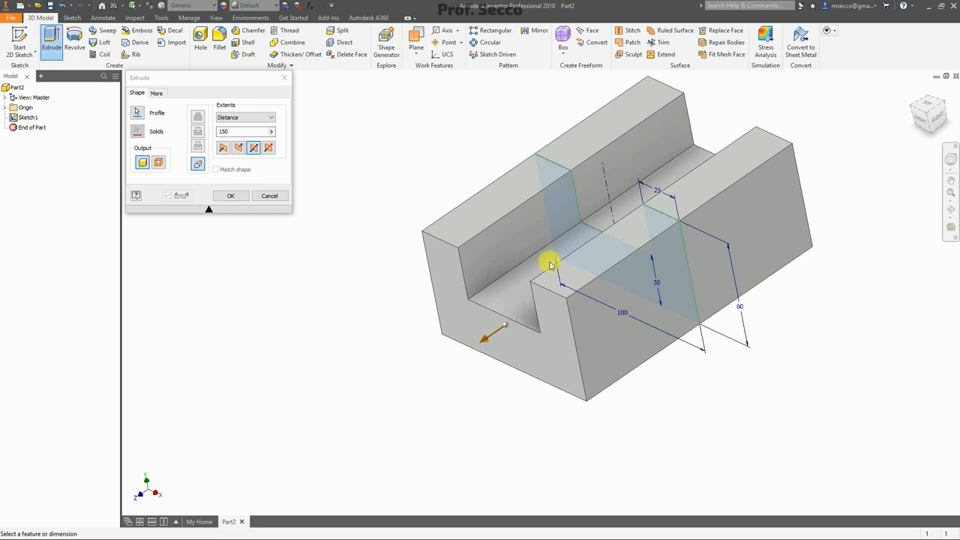
pyautogui.click(155, 93)
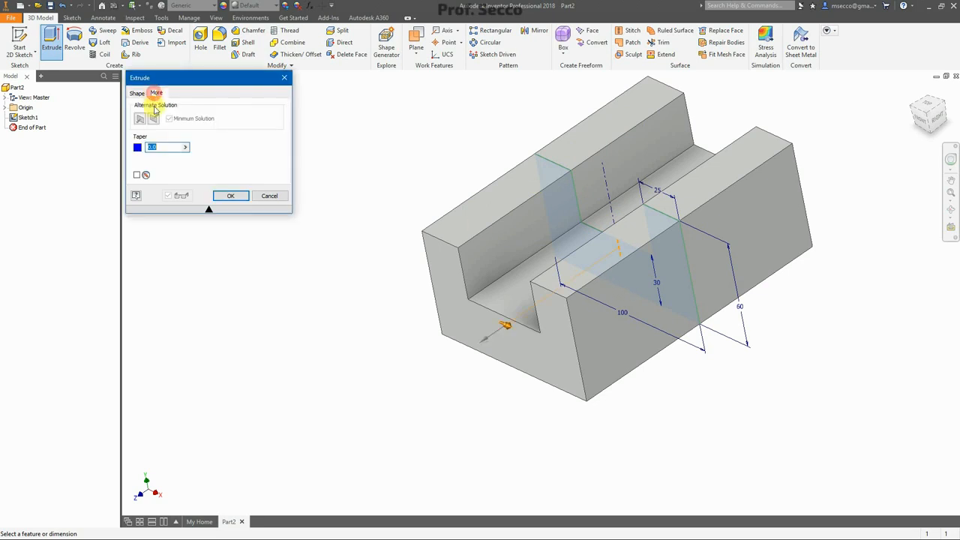
pyautogui.click(171, 148)
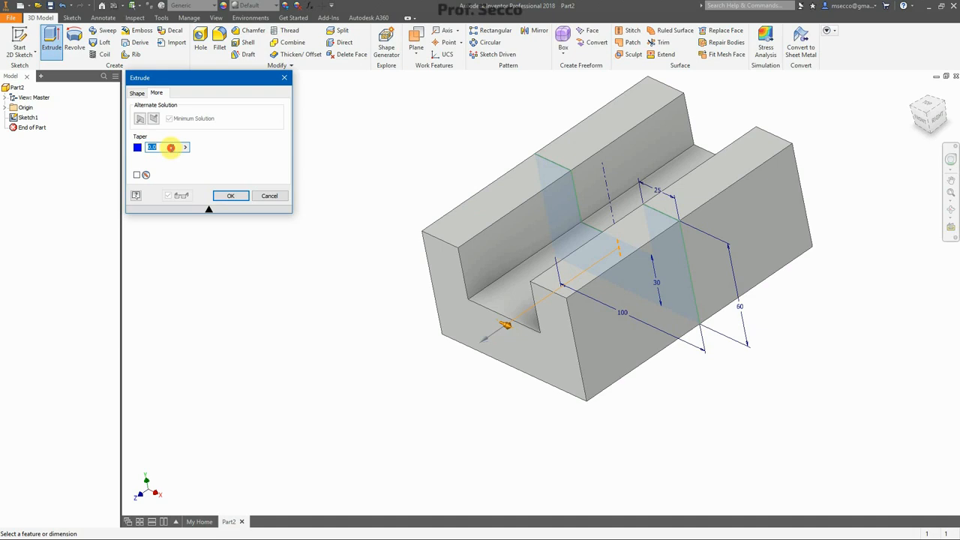
pyautogui.write('3')
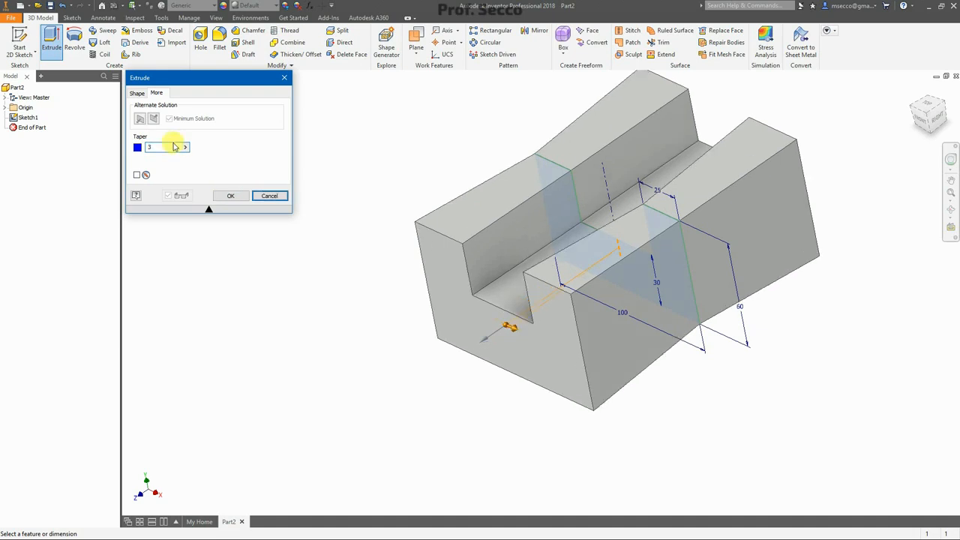
# Try a taper of -3 degrees on the symmetric extrusion of the U-shaped profile.
pyautogui.click(171, 146)
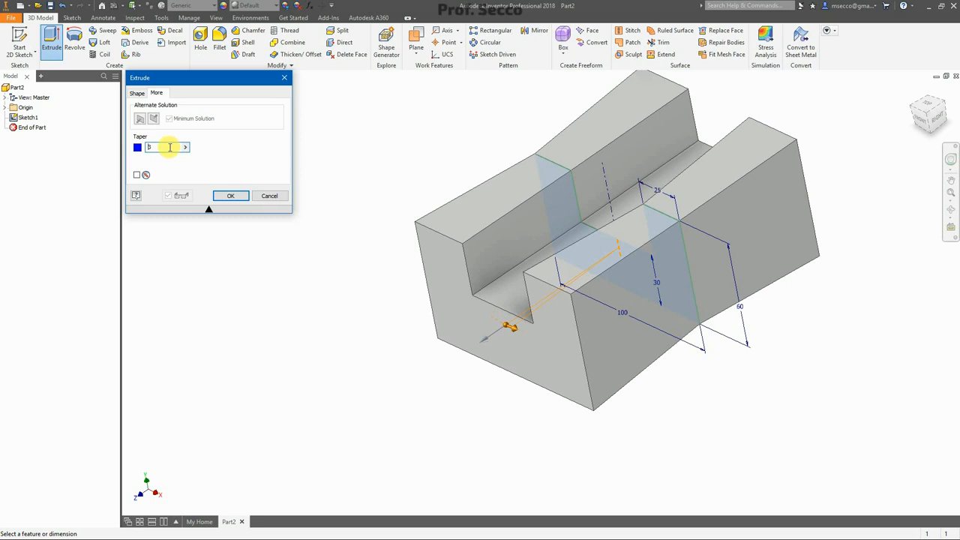
pyautogui.click(169, 146)
pyautogui.write('-3')
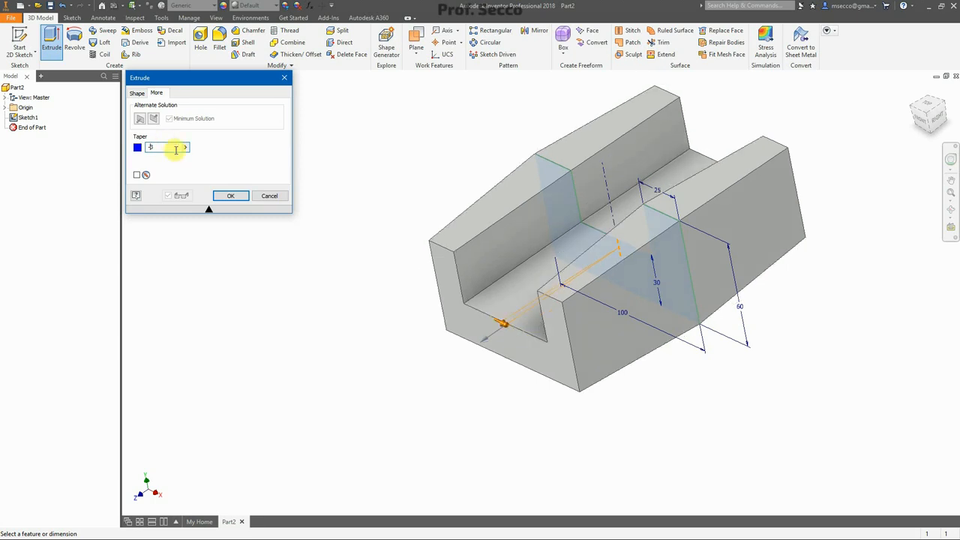
pyautogui.click(185, 148)
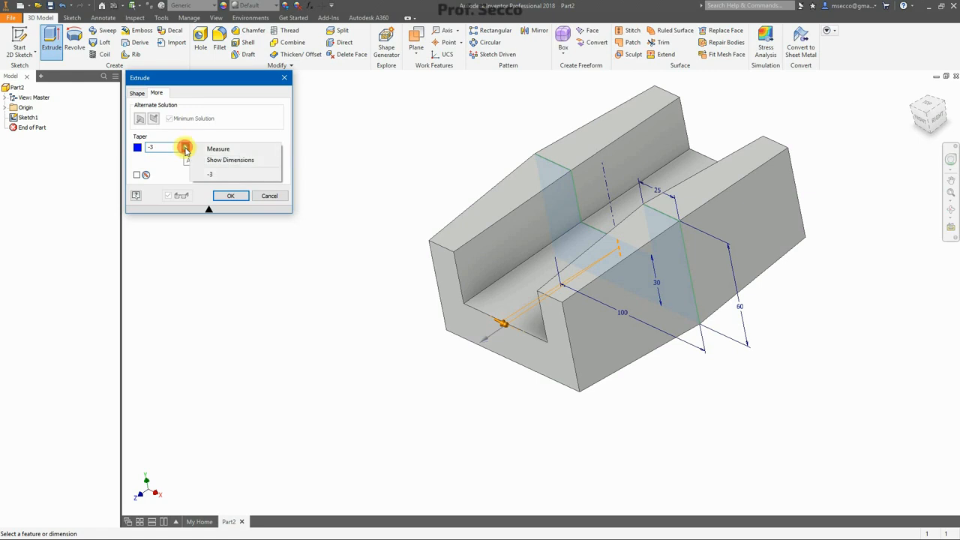
pyautogui.click(190, 135)
# Set the taper of the symmetric extrusion to 0 degrees and accept the extrusion.
pyautogui.doubleClick(165, 145)
pyautogui.press('BackSpace')
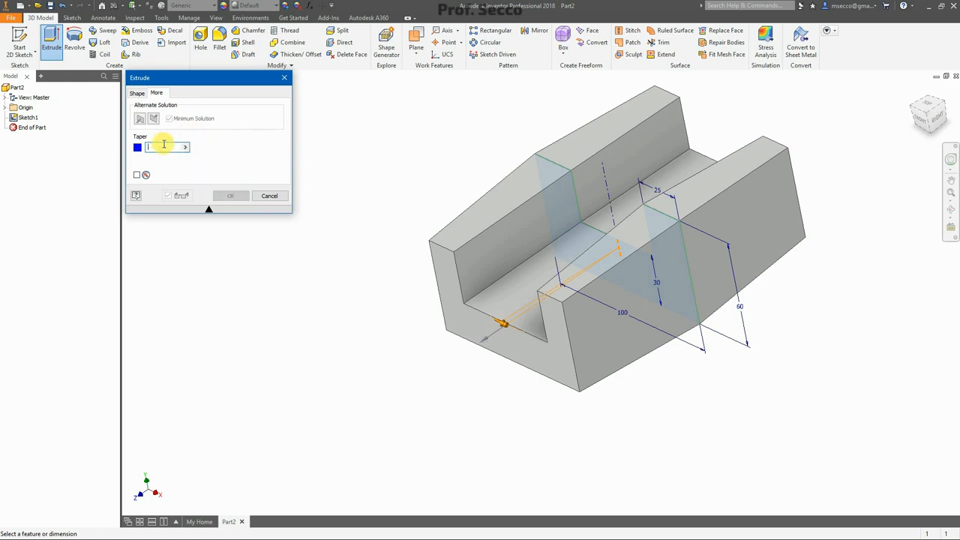
pyautogui.write('0')
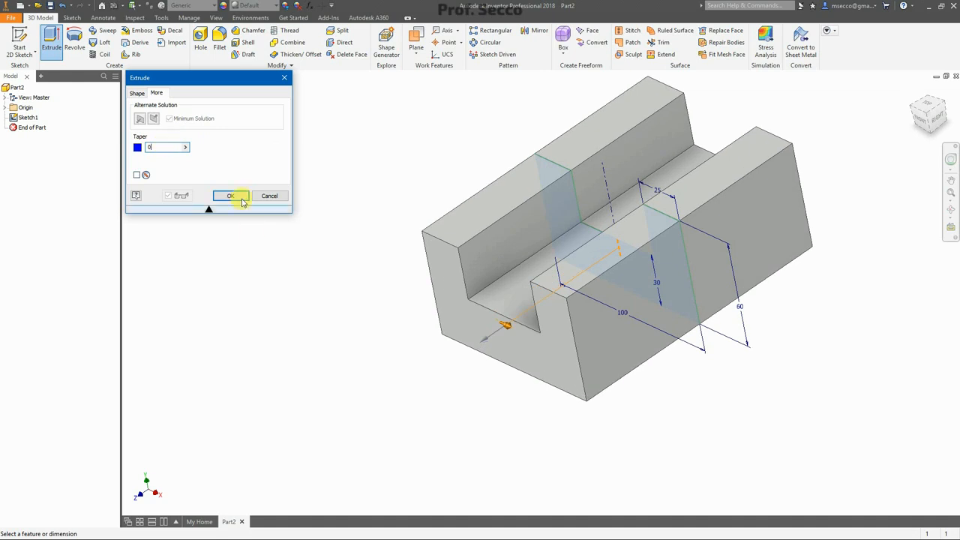
pyautogui.click(241, 198)
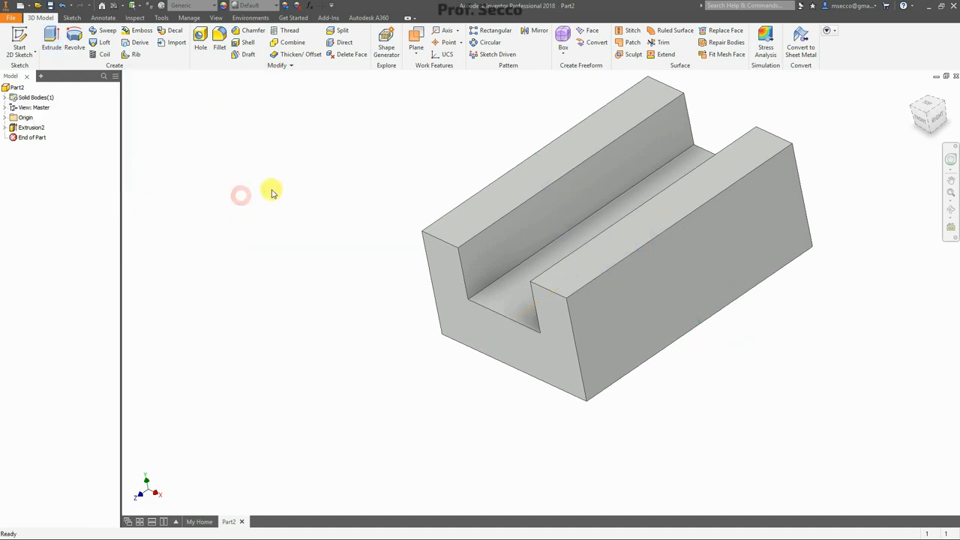
pyautogui.keyDown('shift'); pyautogui.moveTo(461, 214); pyautogui.dragTo(411, 182, button='middle'); pyautogui.keyUp('shift')
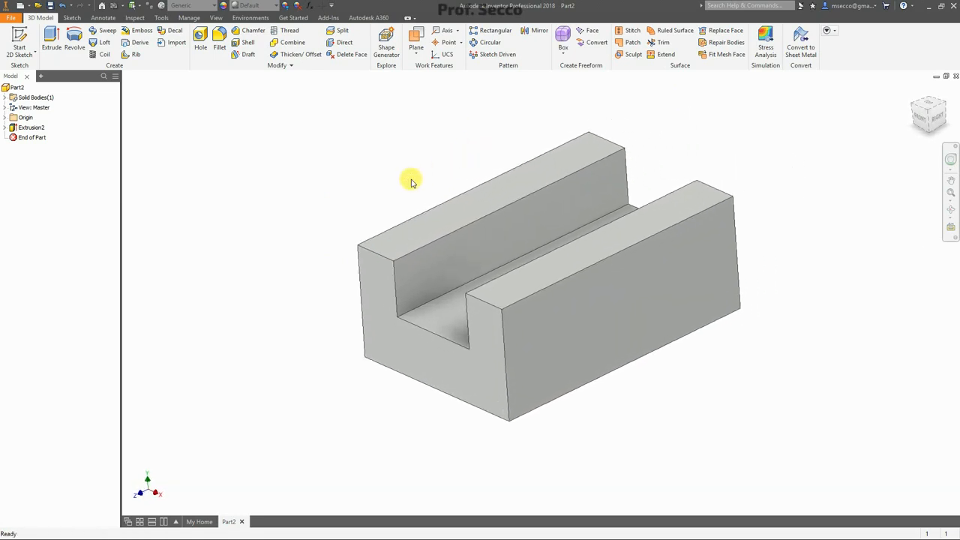